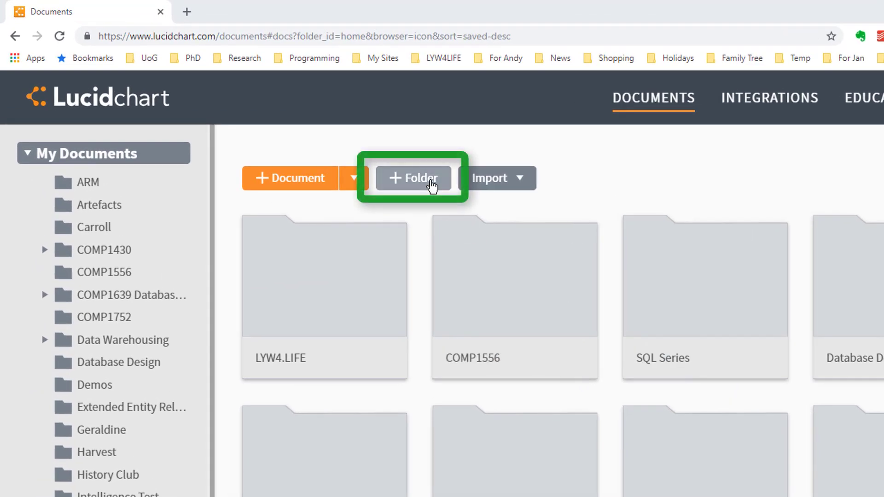
Add a new folder called 'Course name' to My Documents
click(432, 183)
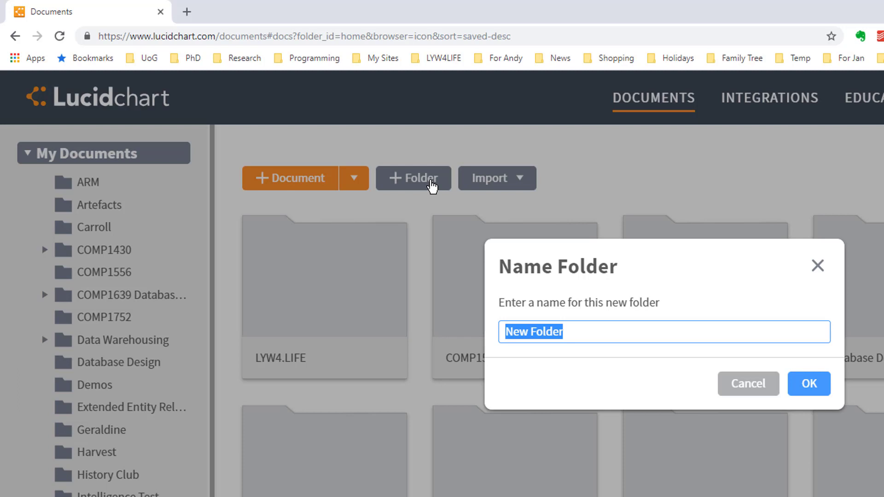
text(Co)
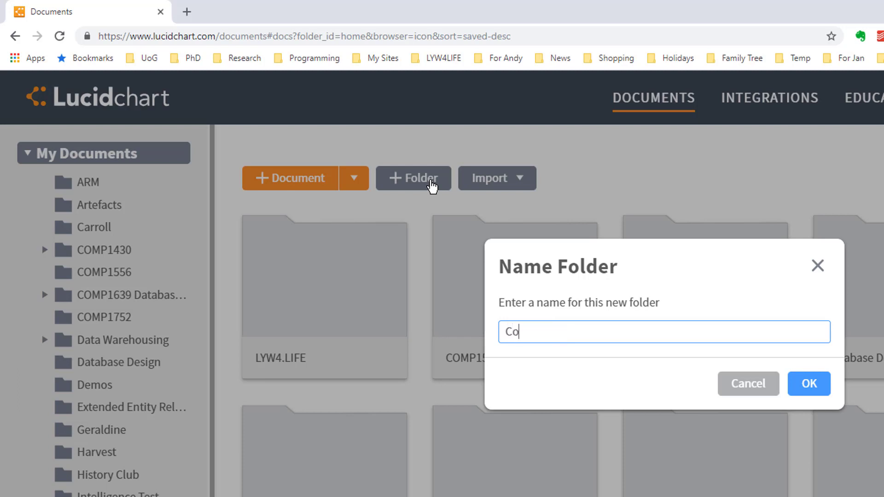
text(urse name)
click(809, 384)
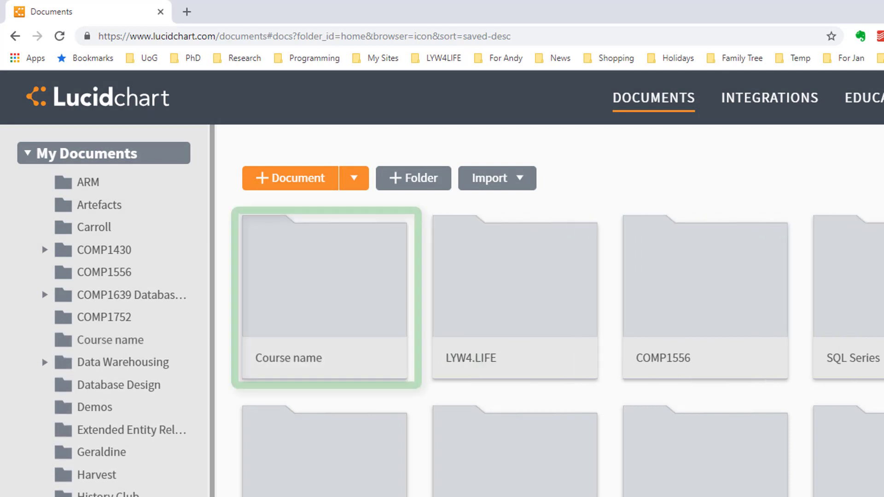
mouse_move(277, 362)
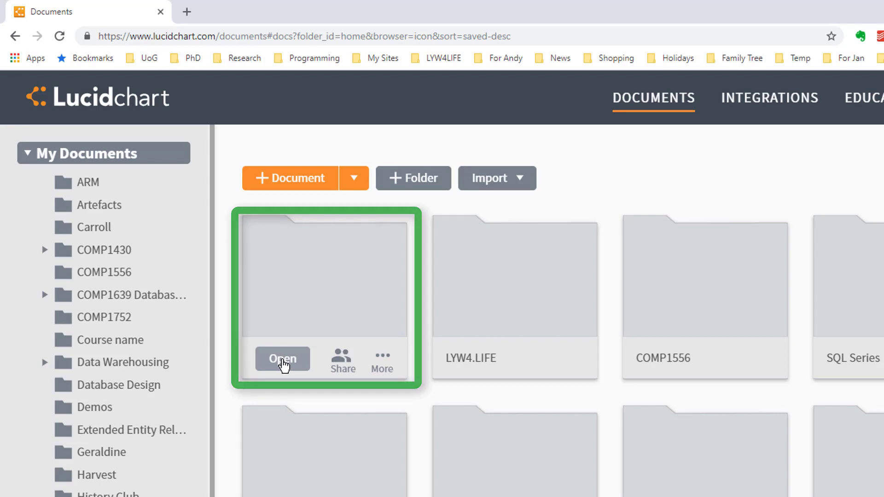
Open the empty Course name folder
click(283, 359)
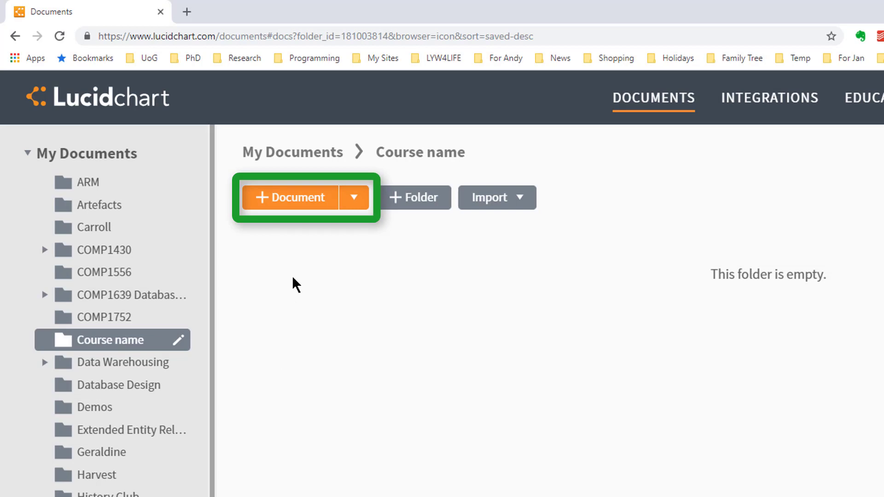
Start a new document from the Entity Relationship (ERD) template category
click(354, 199)
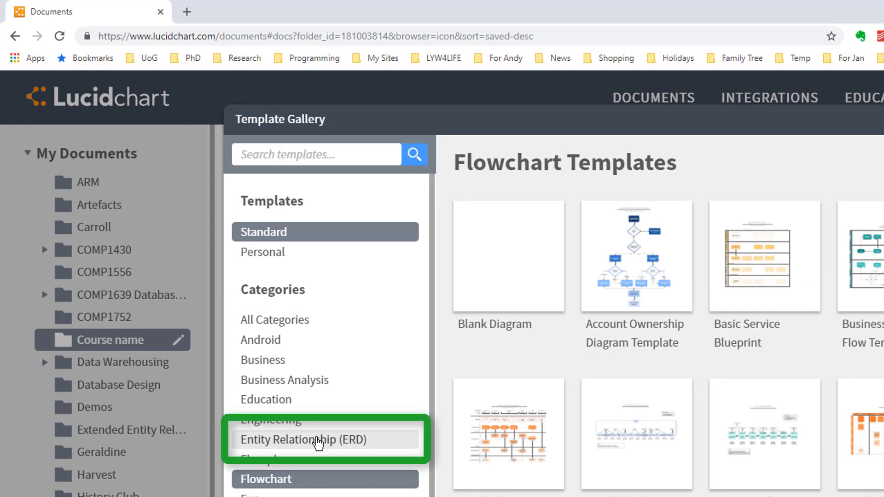
click(318, 443)
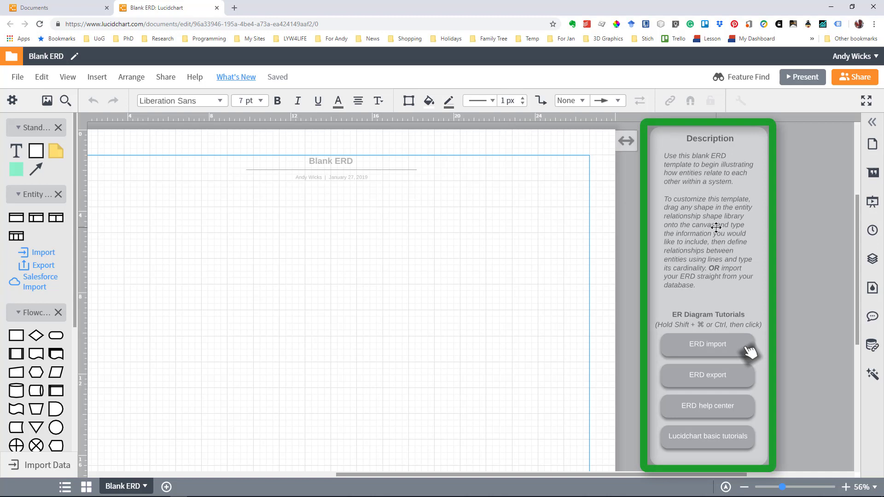
Delete the template description panel and change the diagram title to 'Example ERD'
click(723, 205)
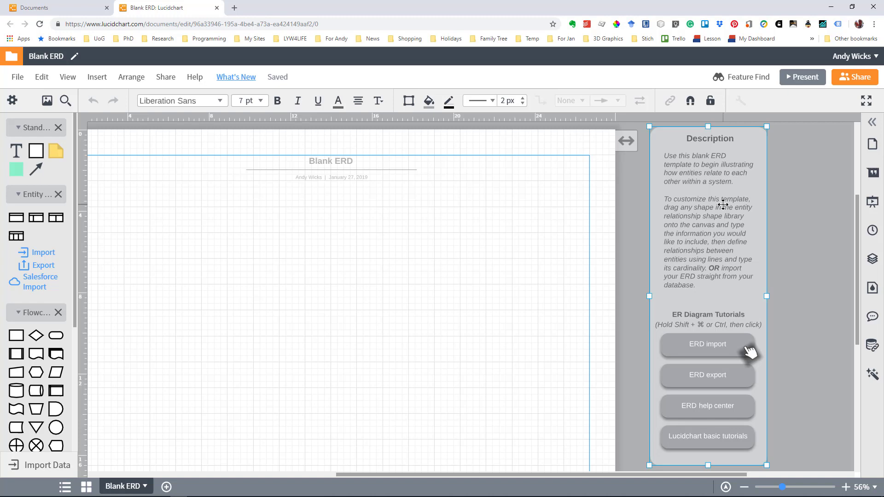
key(Delete)
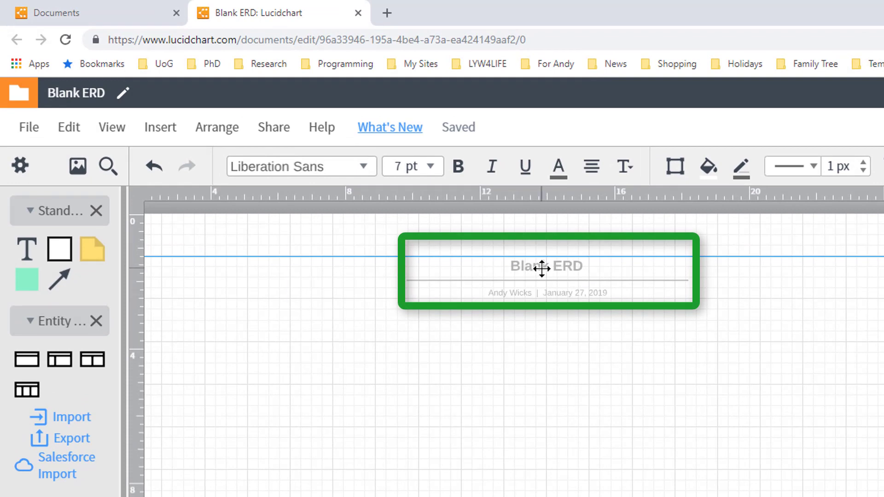
click(542, 268)
double_click(541, 268)
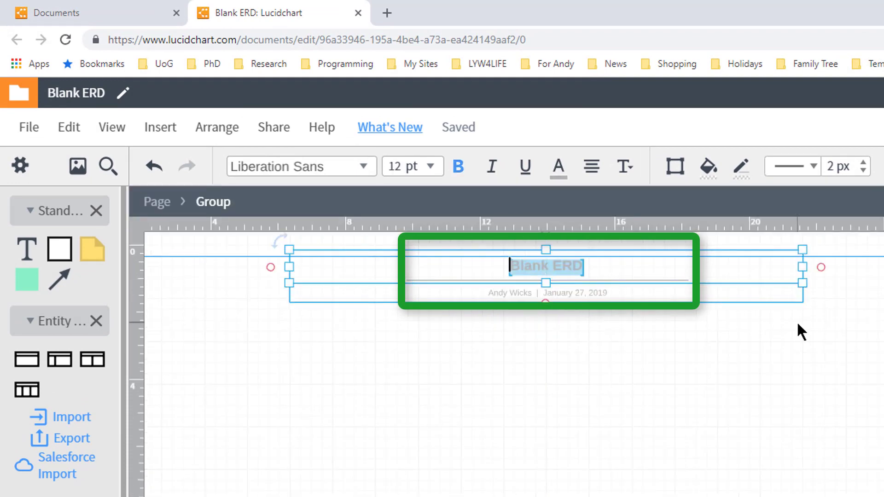
text(Ex)
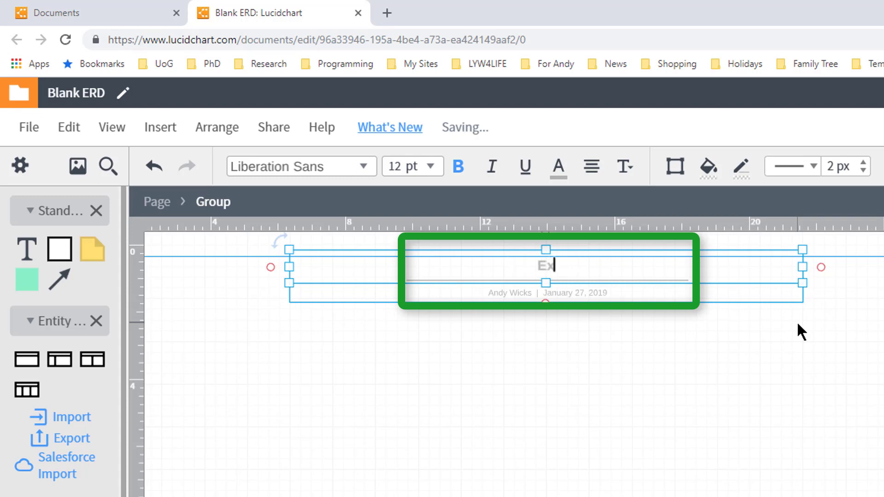
text(ample )
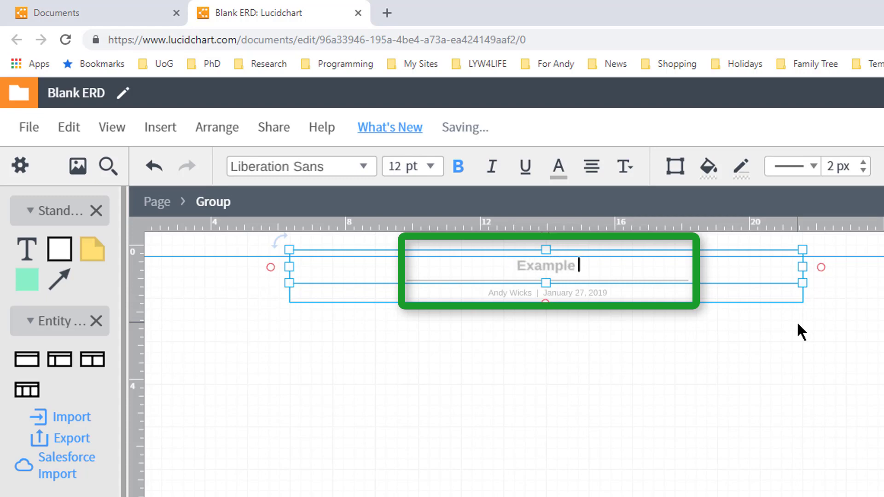
text(ERD)
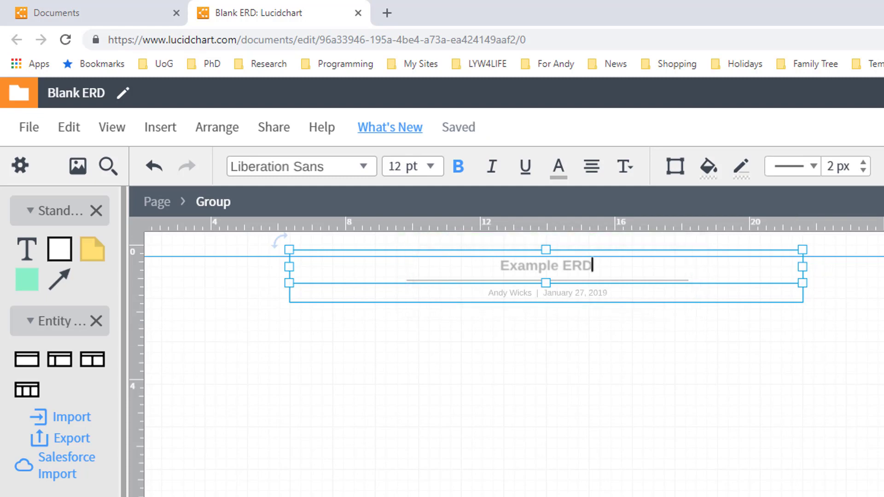
scroll(507, 364, left, 3)
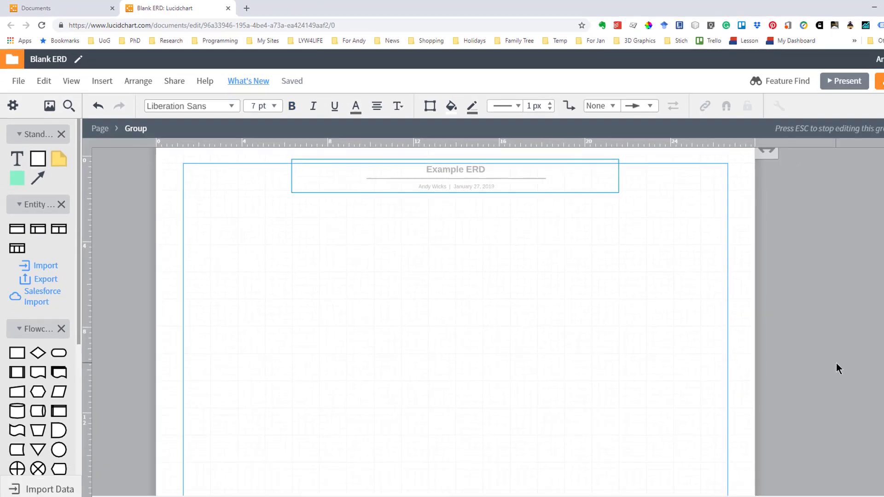
click(795, 344)
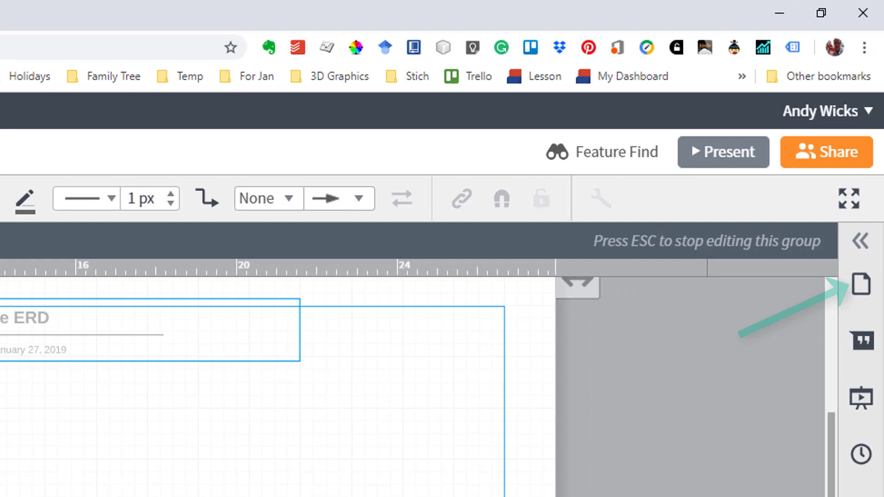
Set the page size to A4 with landscape orientation in Page Settings
click(859, 287)
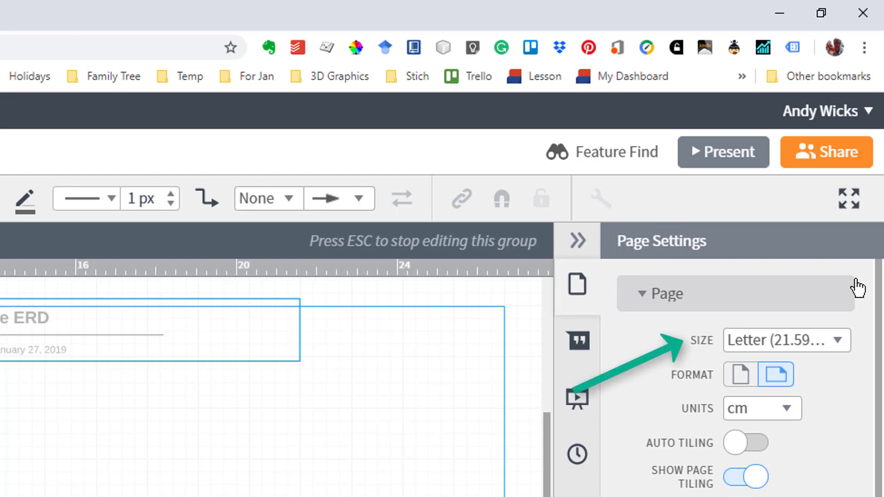
click(840, 345)
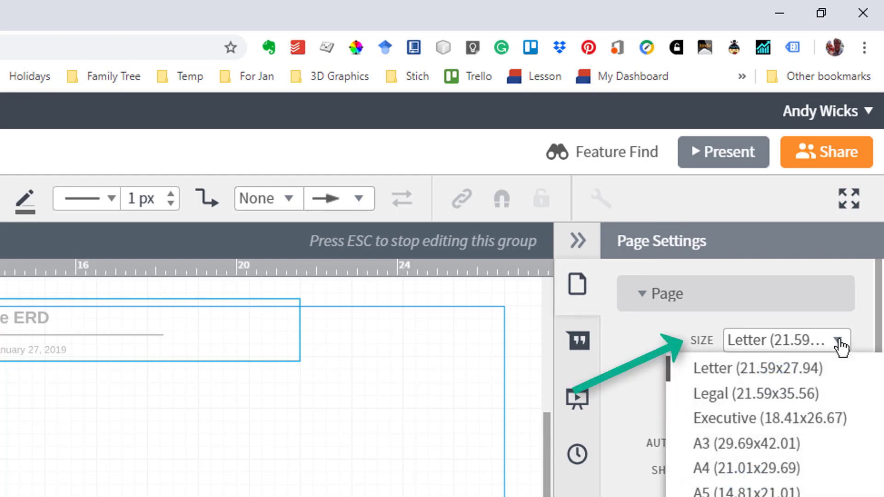
click(759, 471)
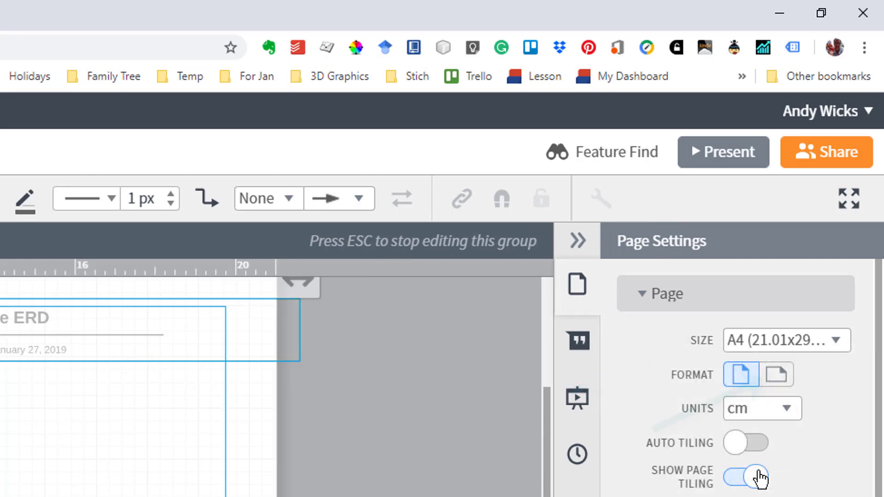
click(777, 382)
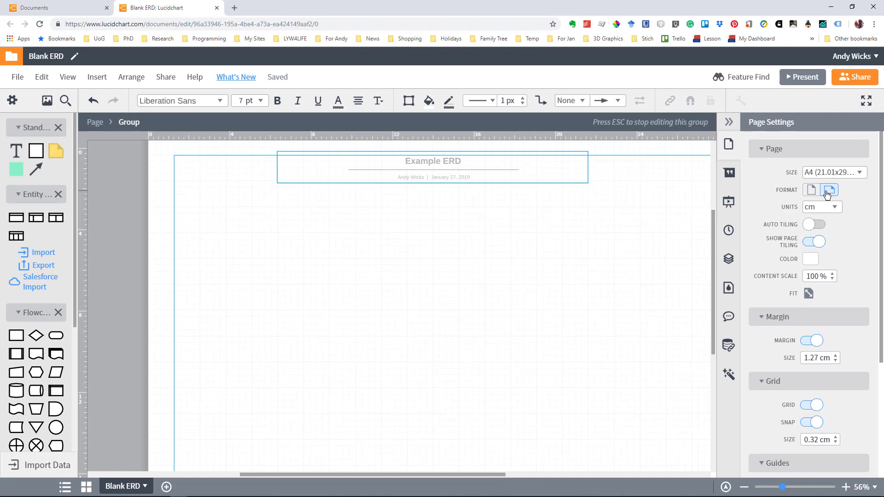
click(731, 123)
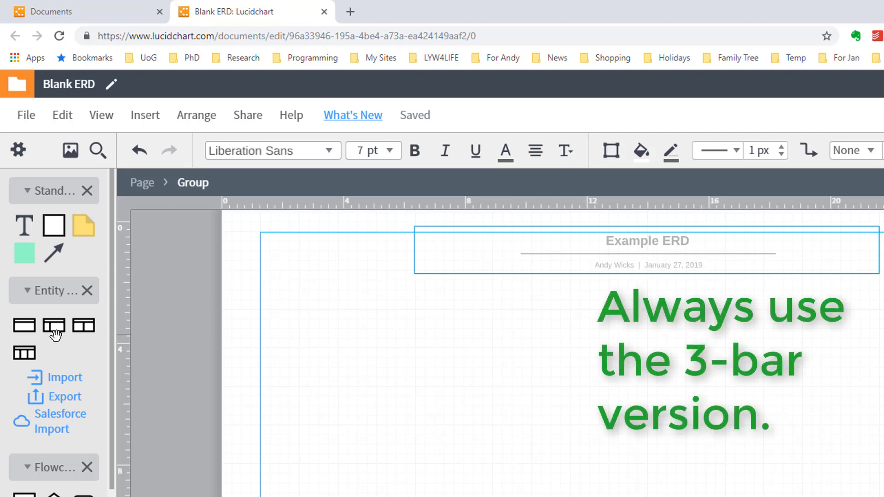
Drag the 3-bar Entity shape onto the canvas and select it
mouse_move(25, 353)
drag(25, 353, 346, 348)
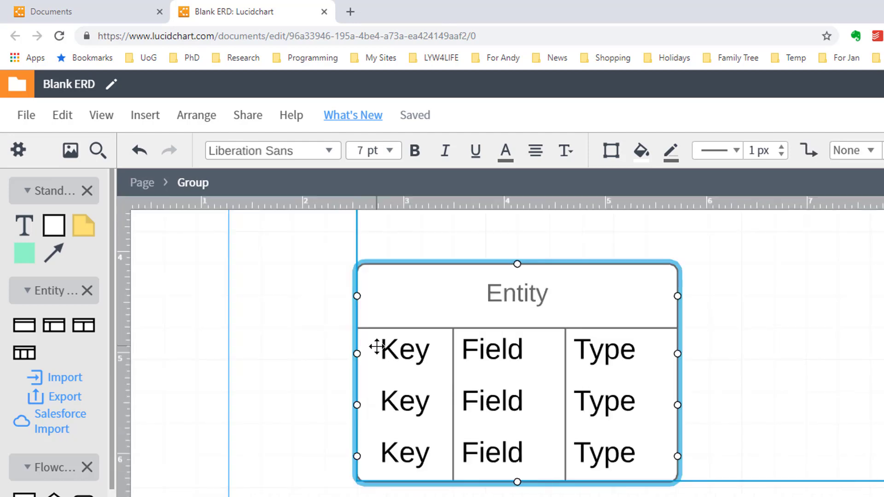
scroll(505, 466, up, 5)
click(799, 416)
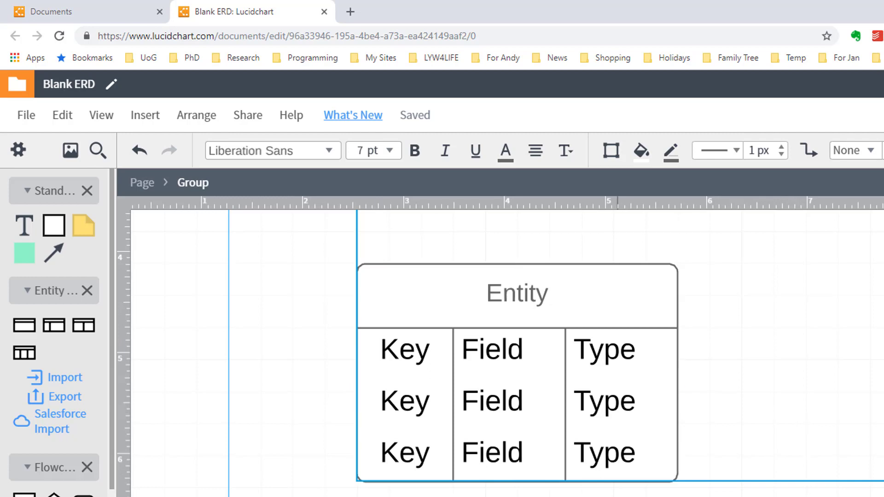
scroll(505, 350, right, 5)
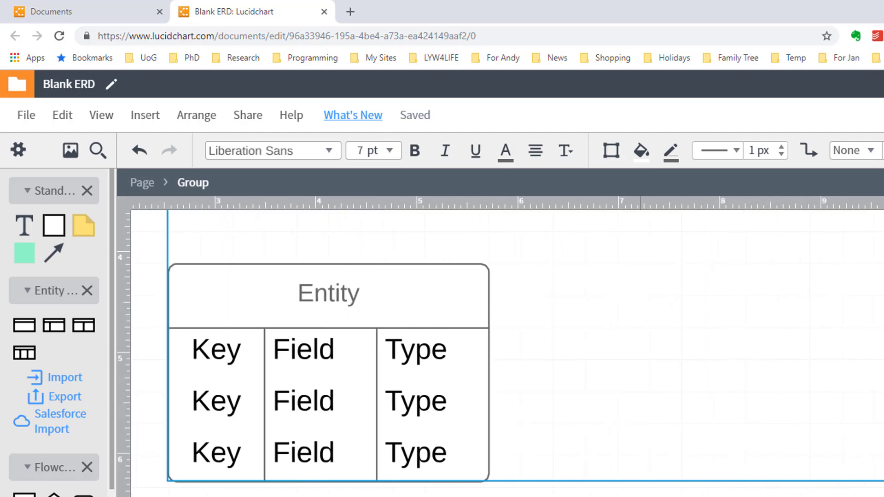
click(329, 314)
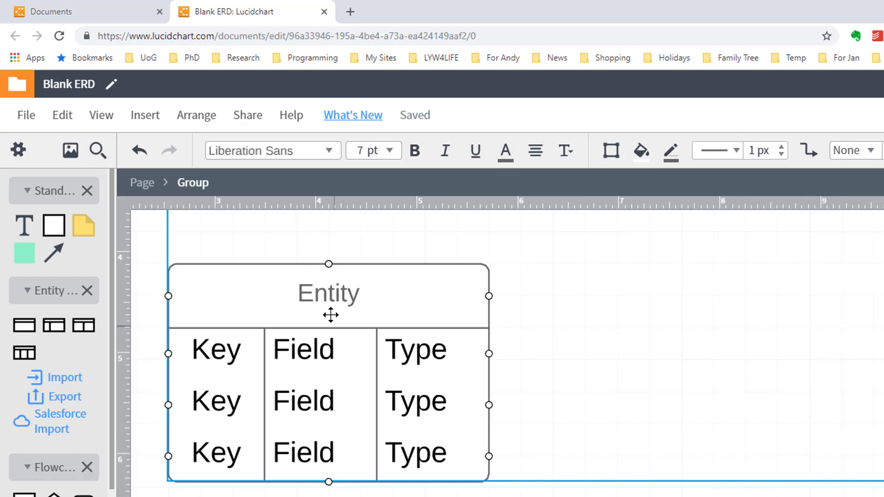
Title the entity 'Person', change the first key to 'PK', and narrow the key column
double_click(312, 294)
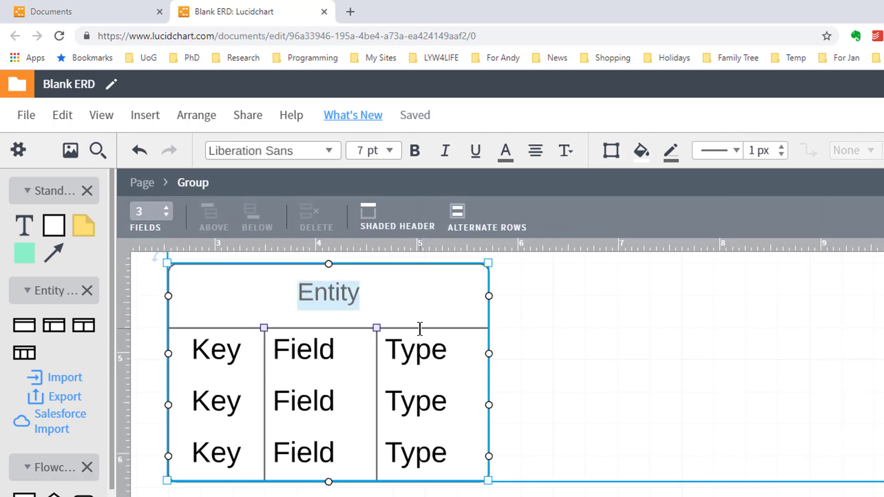
text(Per)
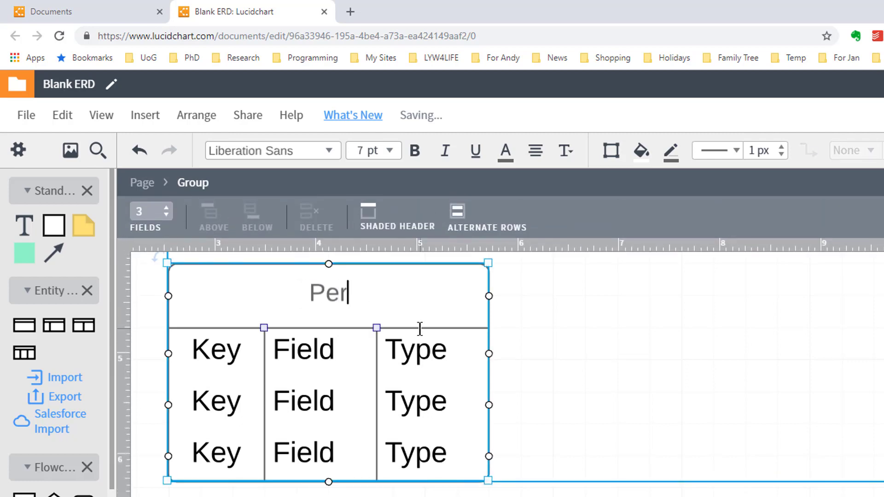
text(son)
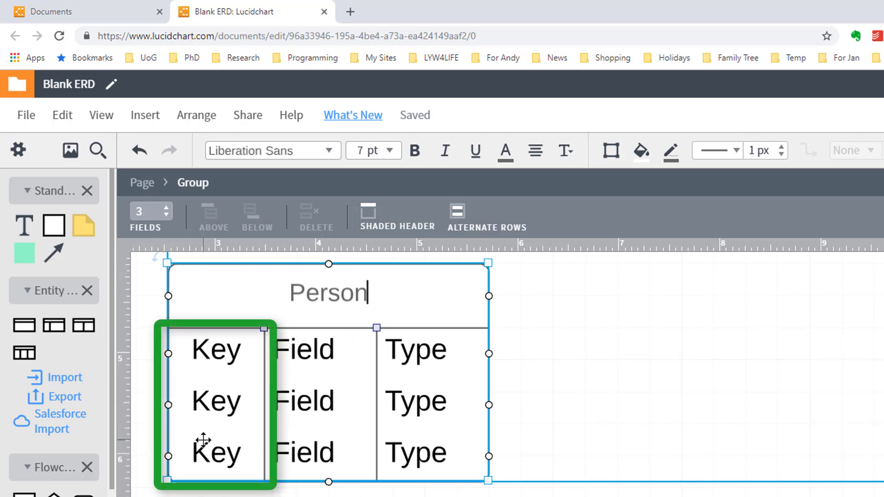
click(219, 355)
click(218, 356)
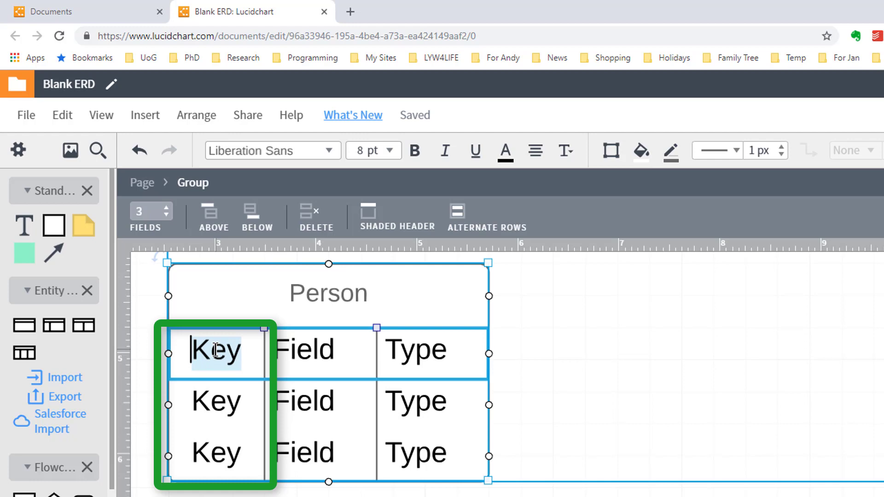
key(BackSpace)
text(PK)
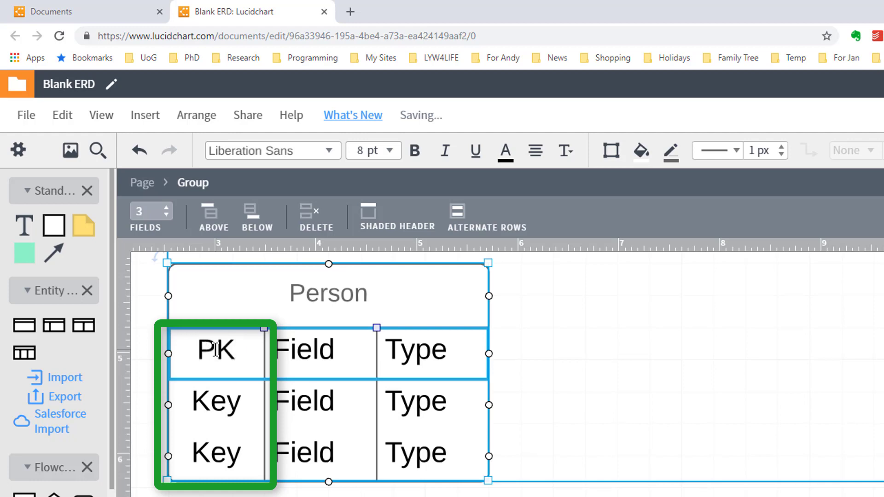
drag(264, 338, 242, 335)
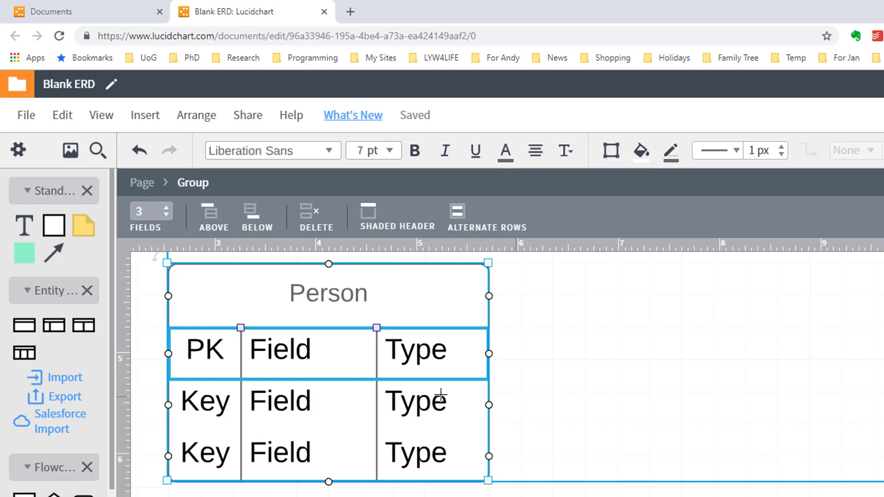
Change the first key to 'PKp' and clear the first row's Field and Type placeholders
double_click(213, 355)
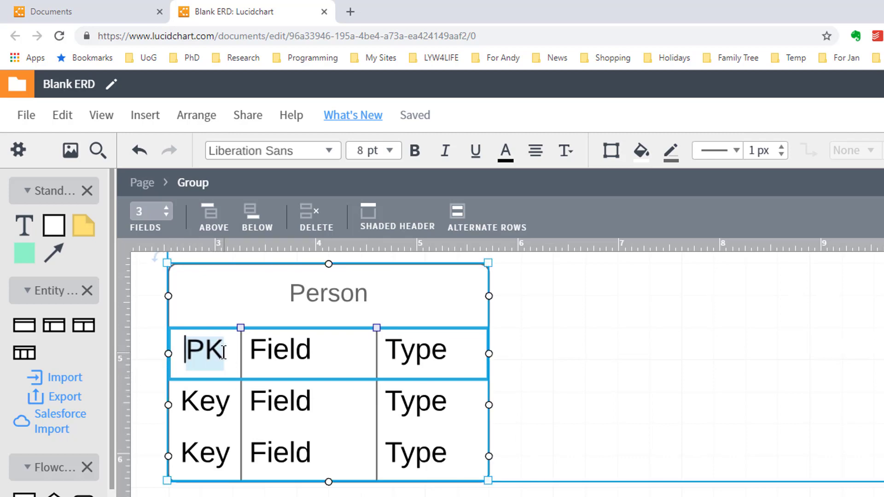
click(226, 366)
text(p)
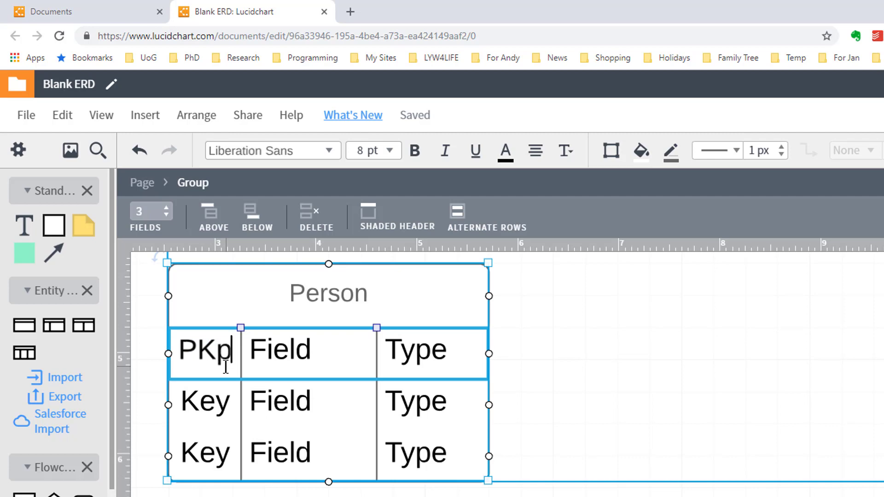
double_click(286, 352)
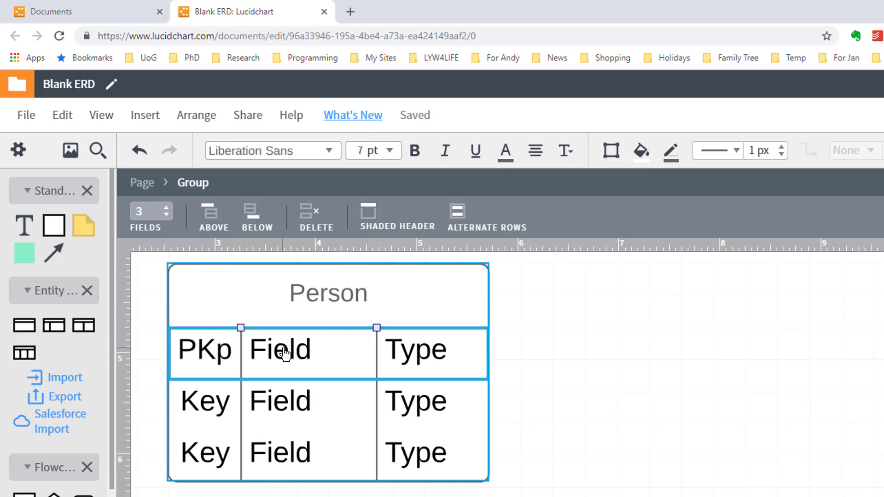
key(BackSpace)
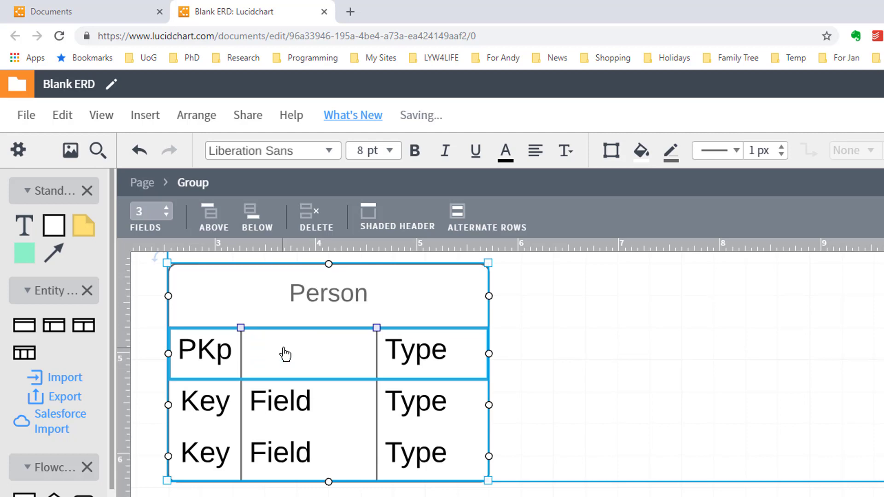
double_click(413, 357)
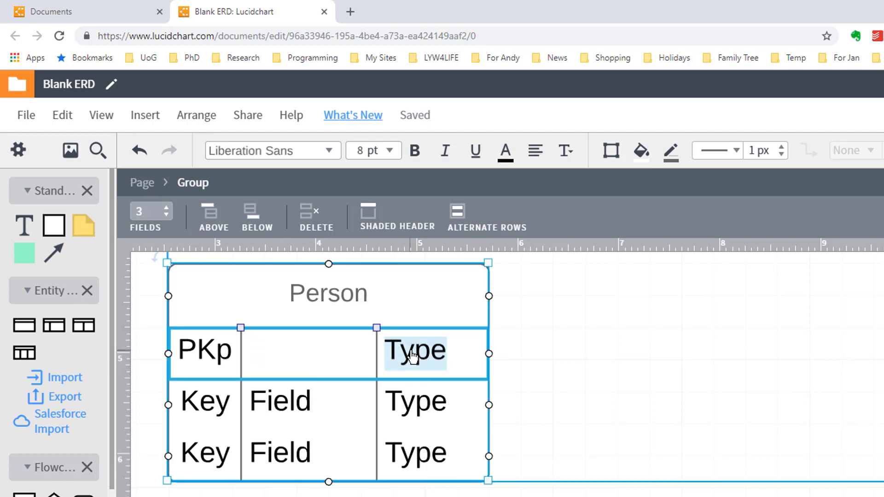
key(BackSpace)
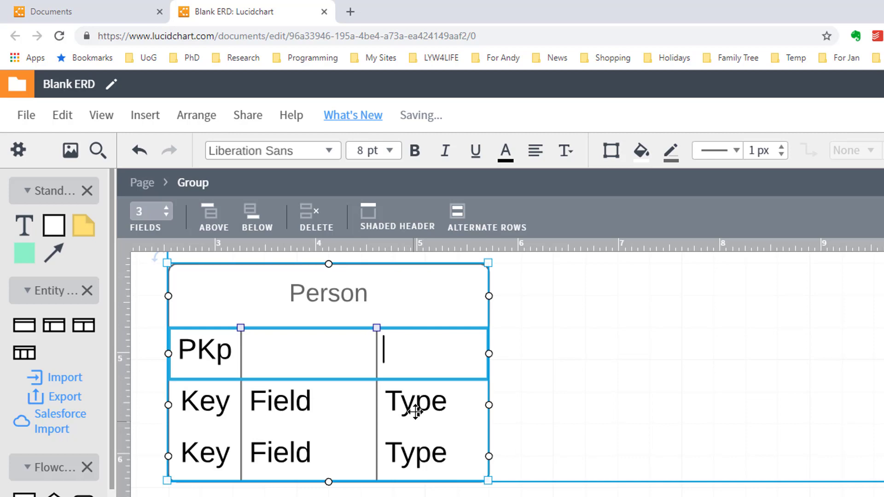
Clear the Type, Field and Key placeholders from the second and bottom rows
click(416, 409)
double_click(416, 409)
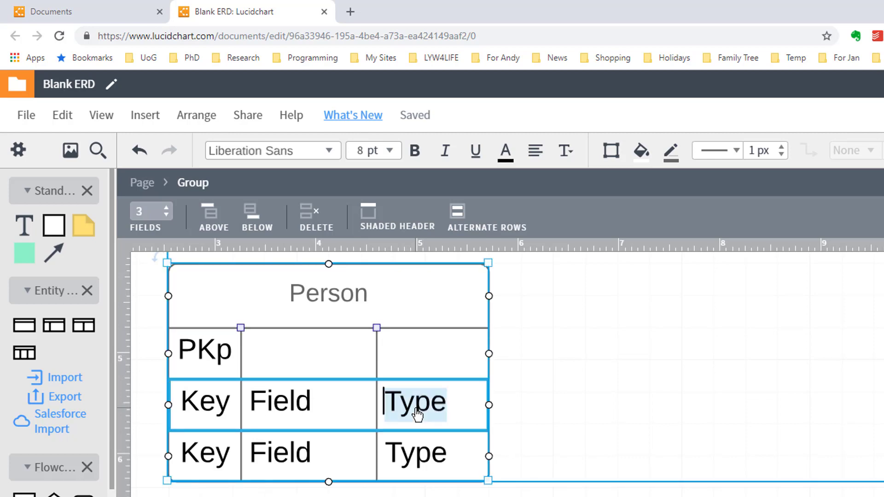
key(BackSpace)
double_click(400, 453)
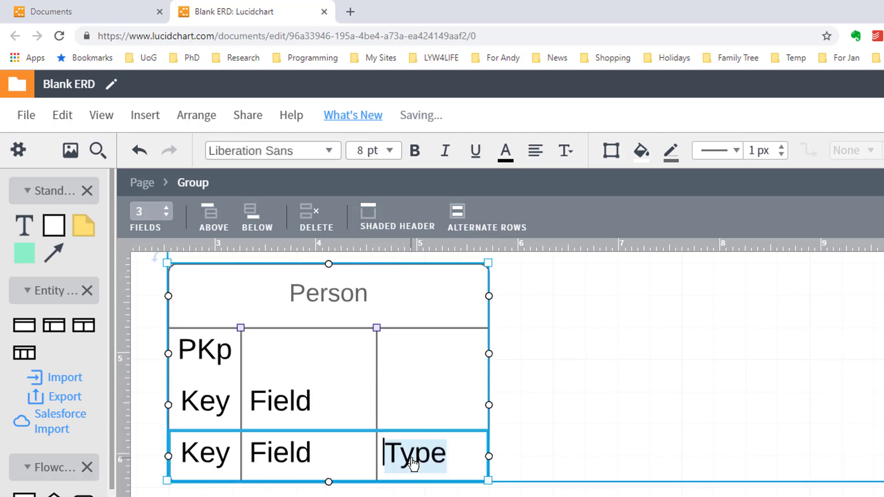
key(BackSpace)
double_click(290, 400)
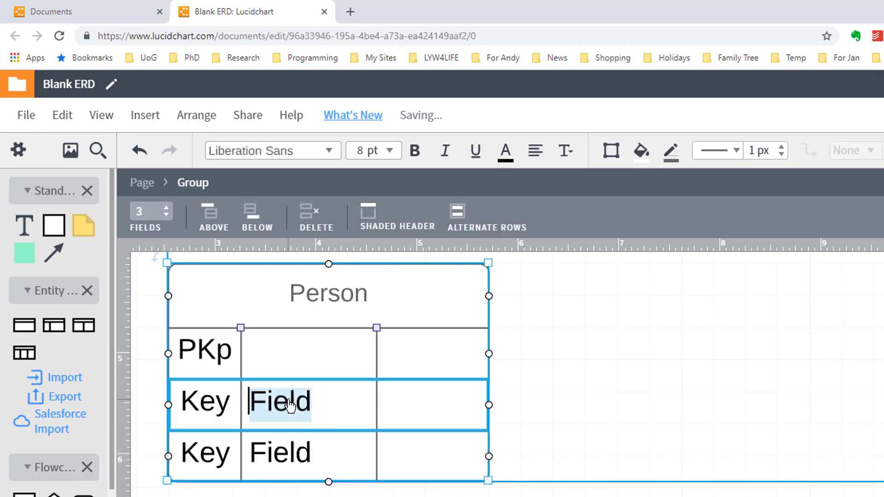
key(BackSpace)
double_click(286, 451)
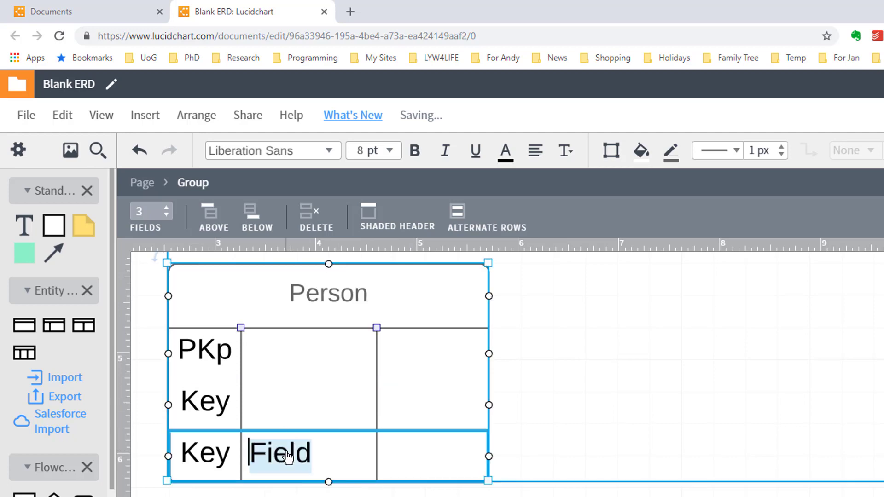
key(BackSpace)
double_click(191, 401)
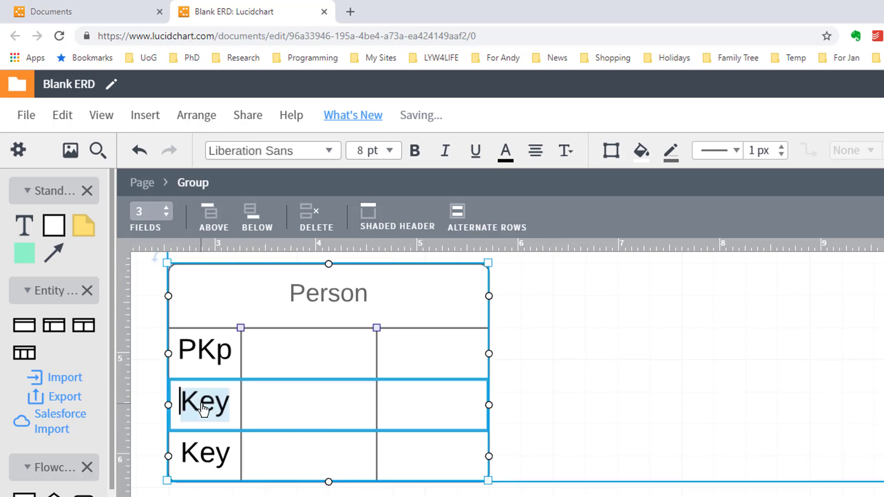
key(BackSpace)
double_click(206, 452)
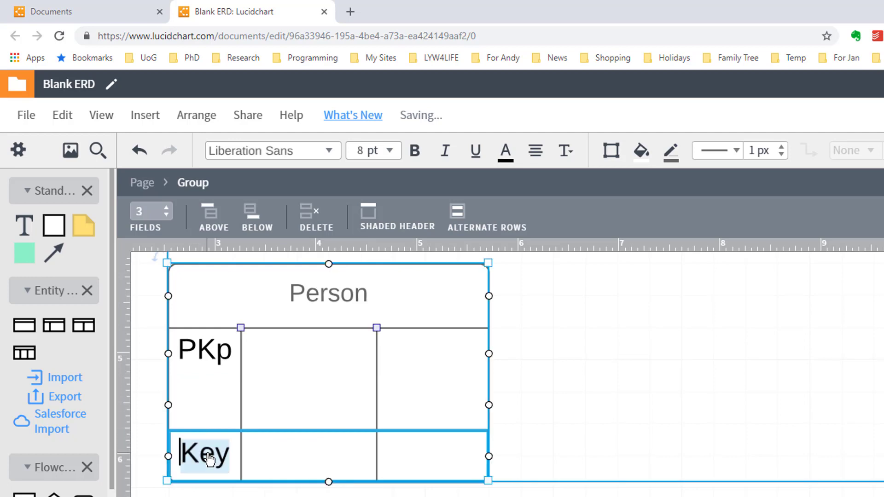
key(BackSpace)
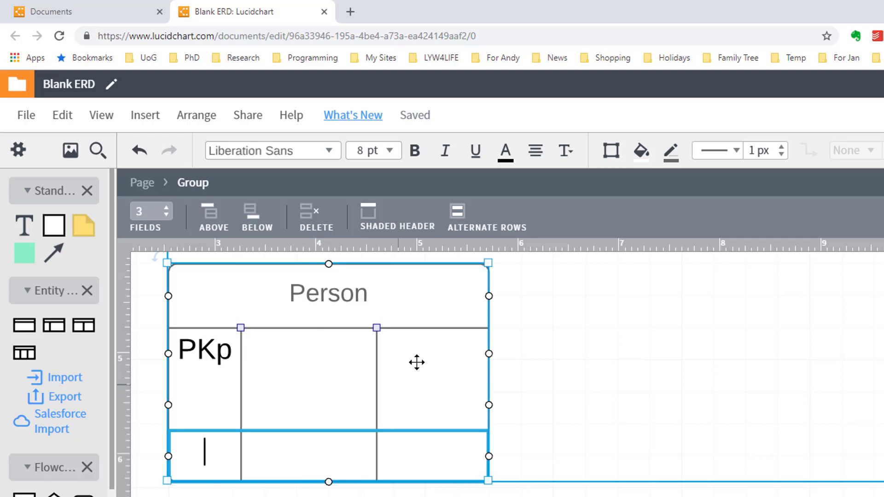
Widen the Person table and its field-name column
click(488, 264)
drag(487, 264, 579, 266)
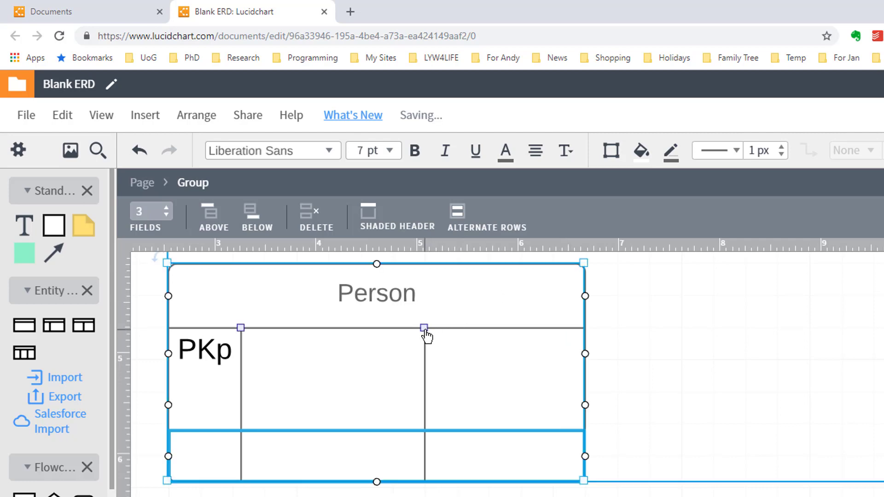
drag(425, 331, 476, 332)
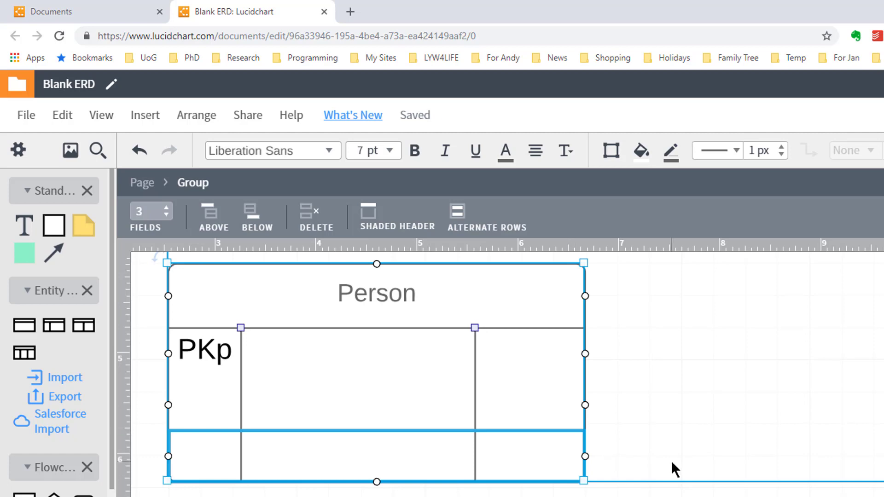
Enter field PersonID with type Int in the first row
click(323, 353)
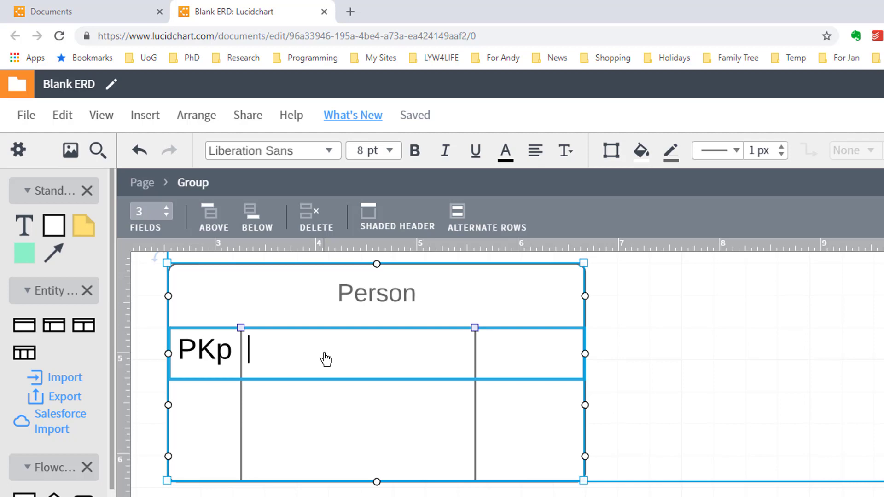
text(P)
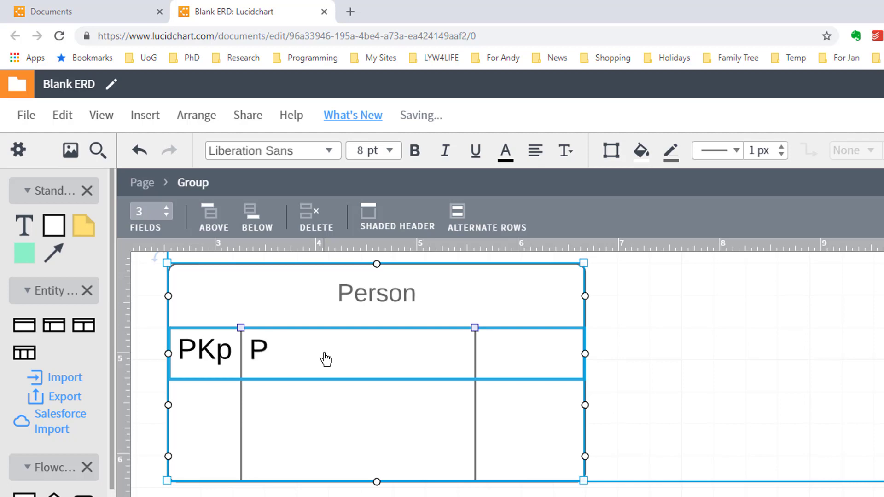
text(ersonID)
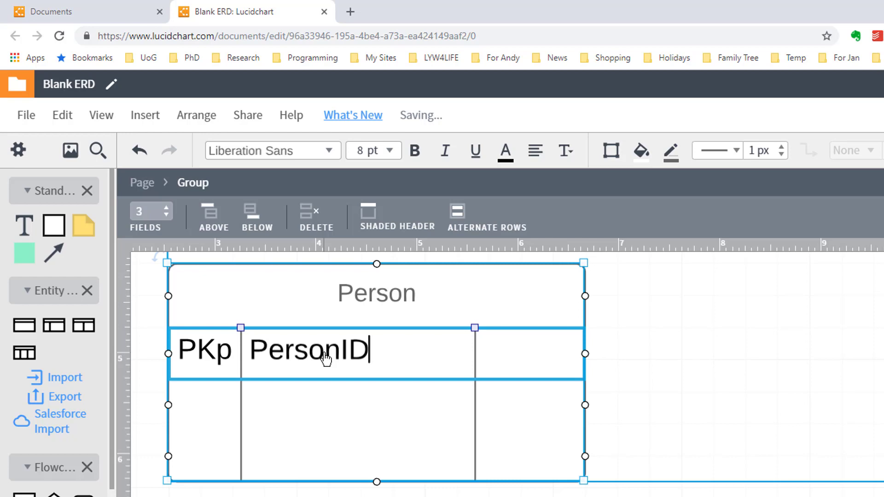
click(513, 361)
click(513, 361)
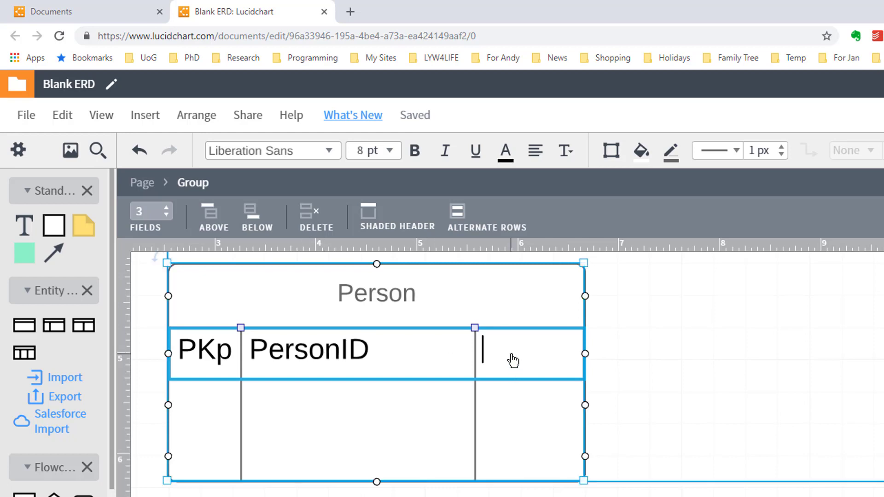
text(Int)
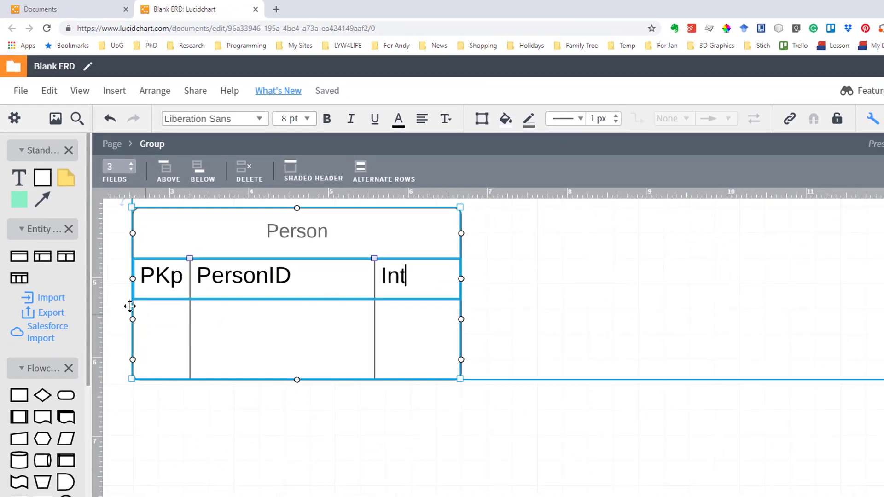
Add a second entity table, widen it, and place it beside Person
mouse_move(15, 277)
drag(16, 277, 259, 480)
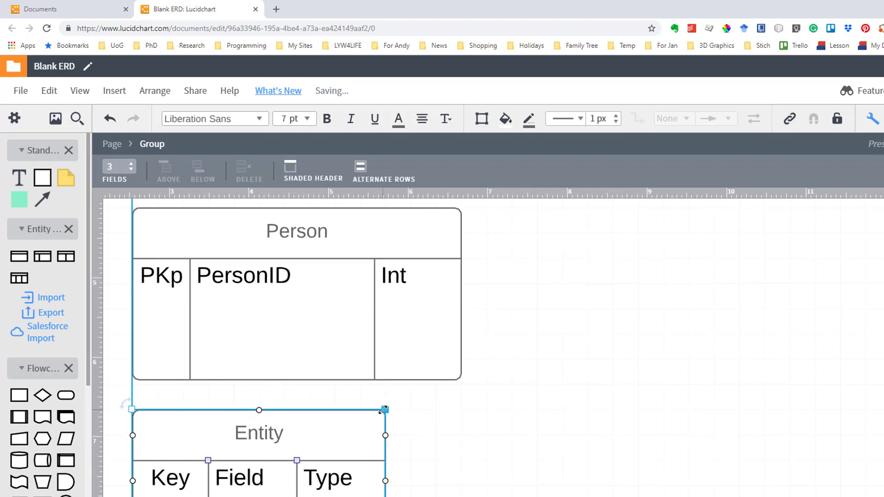
drag(383, 409, 457, 415)
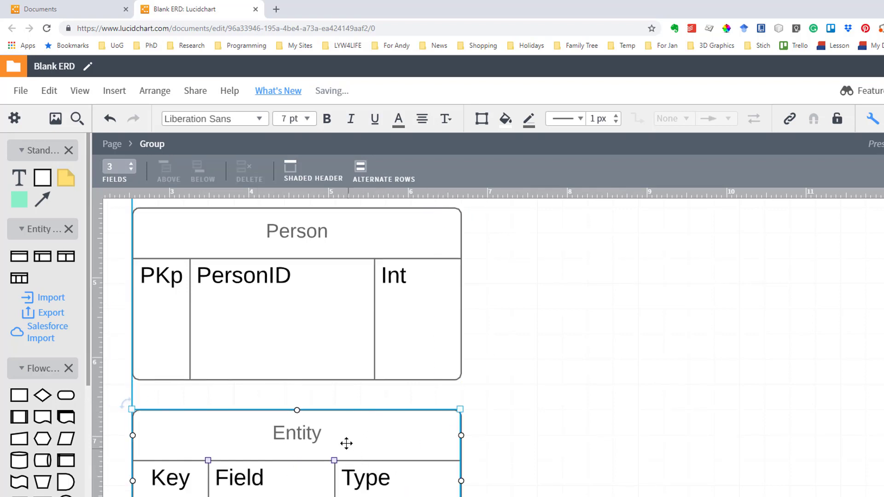
drag(393, 444, 759, 246)
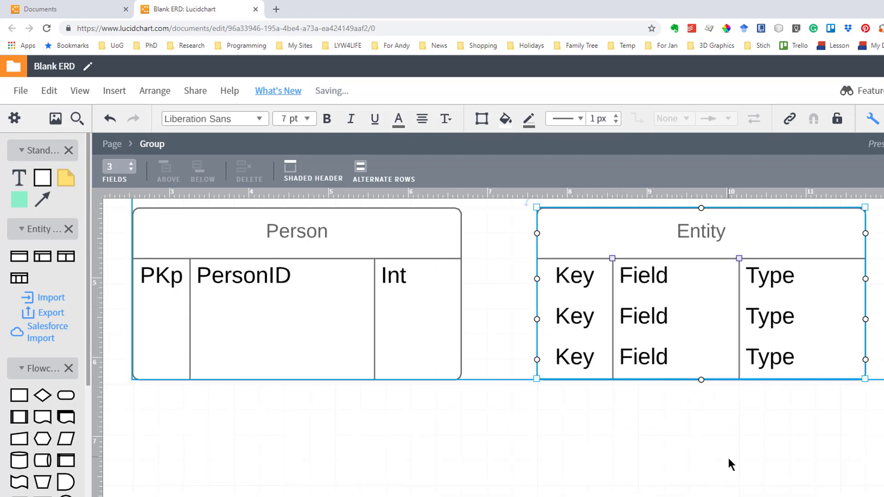
Title the new table 'Address' and set its first key to 'PKa'
double_click(714, 231)
text(A)
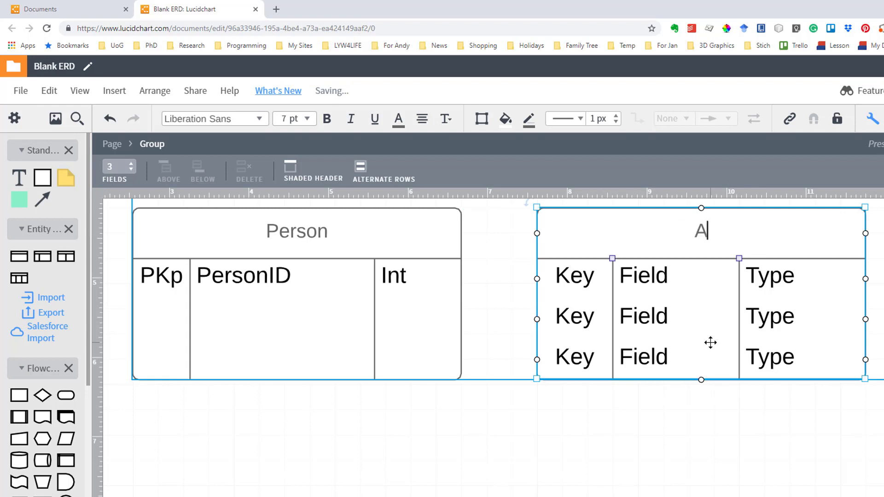
text(ddress)
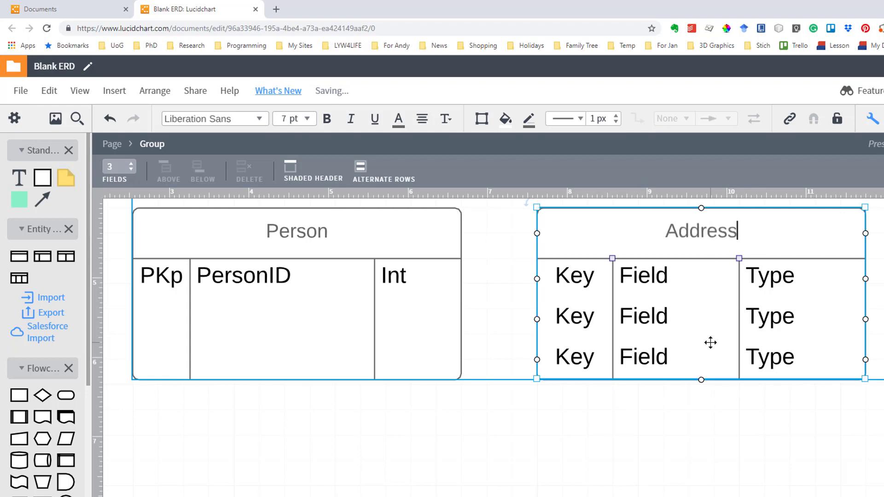
click(578, 284)
double_click(579, 285)
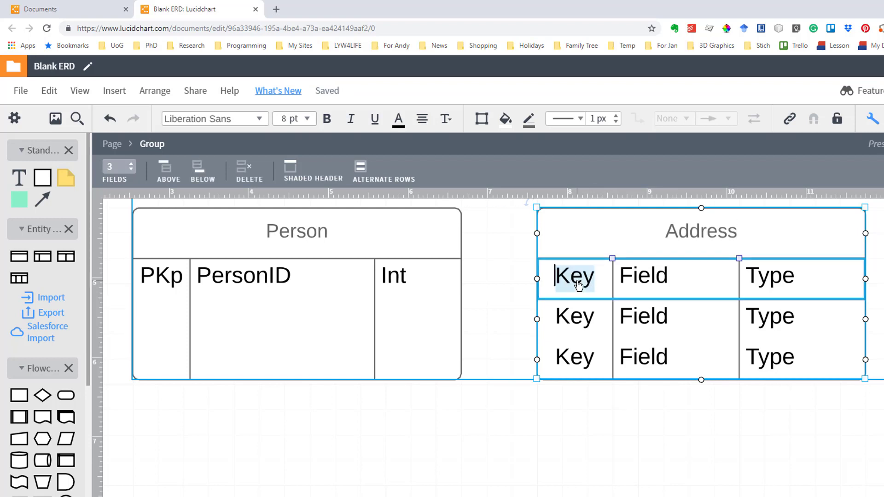
text(PK)
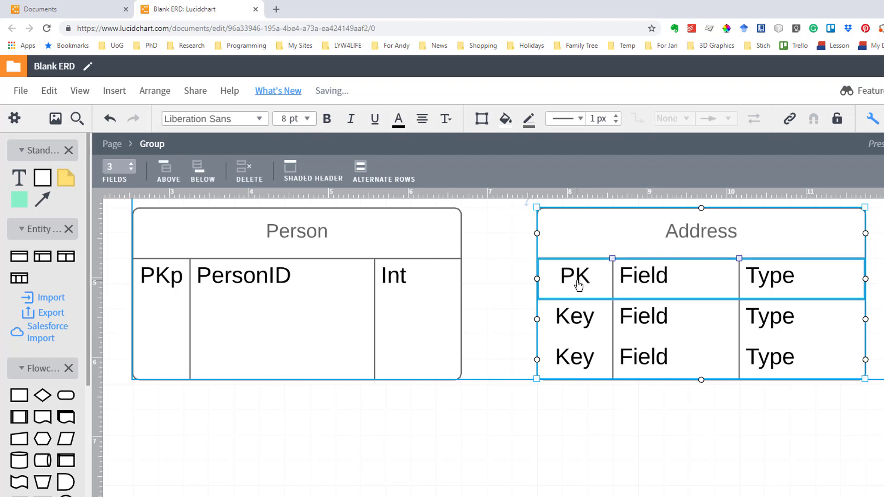
click(637, 280)
double_click(637, 279)
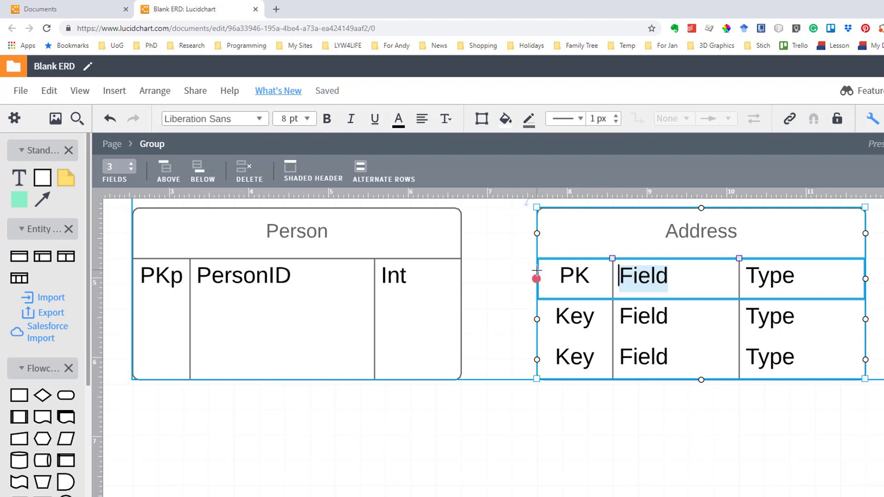
click(575, 276)
double_click(587, 276)
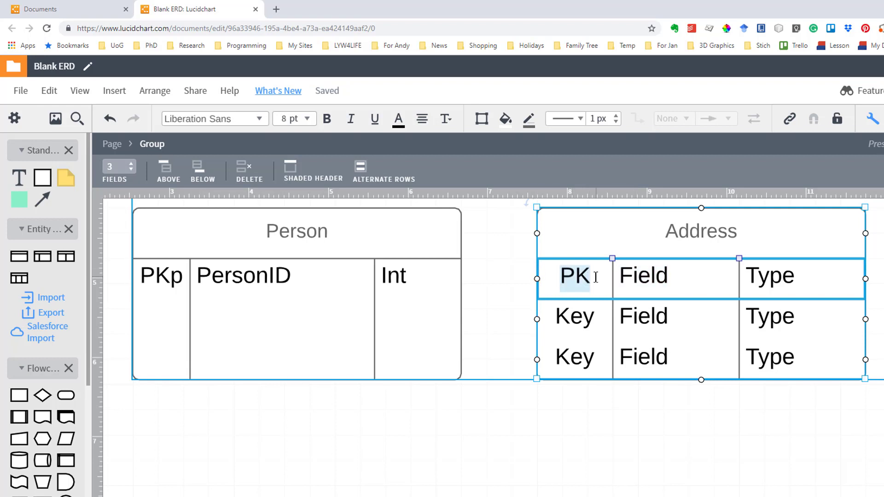
click(596, 277)
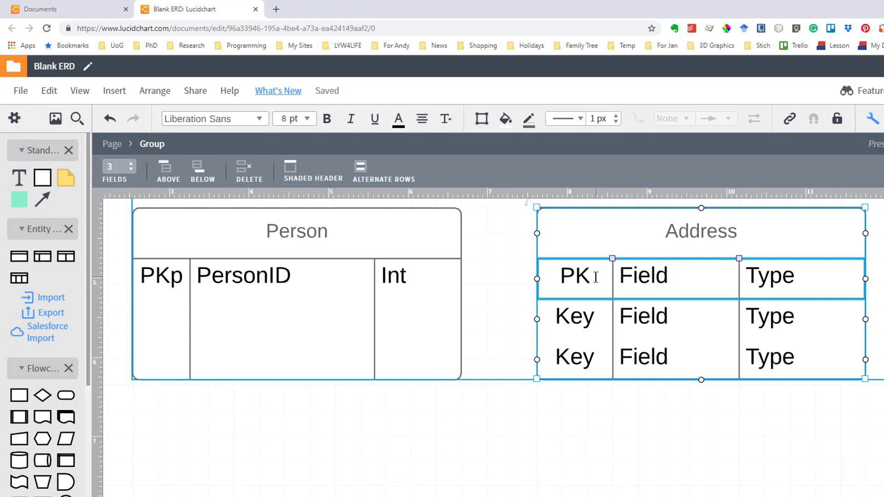
text(a)
click(627, 282)
Enter field AddressID with type Int in the Address first row
double_click(627, 282)
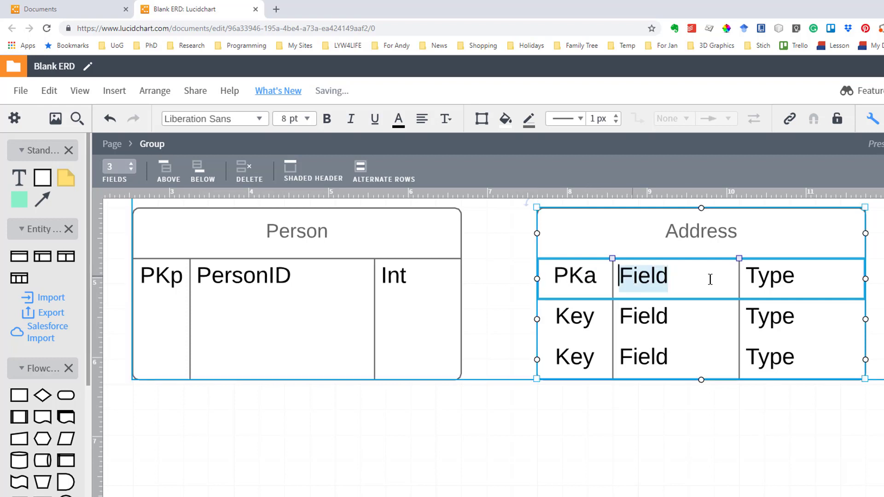
text(Ad)
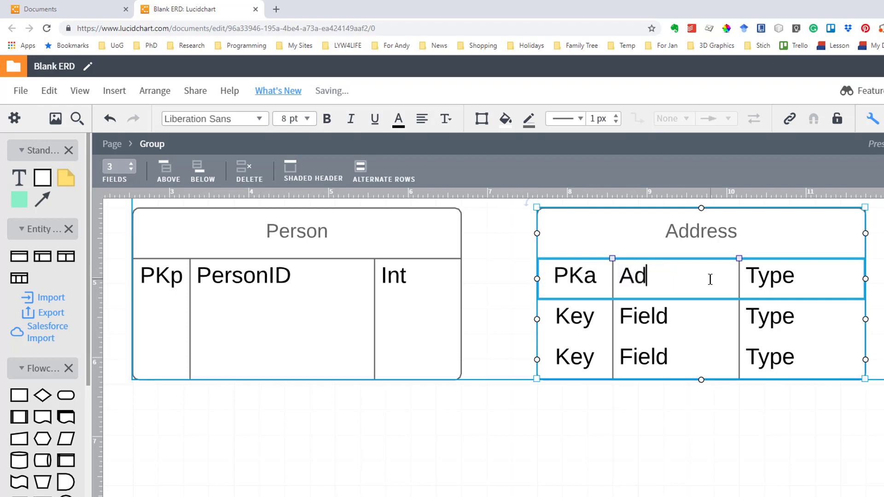
text(dresss)
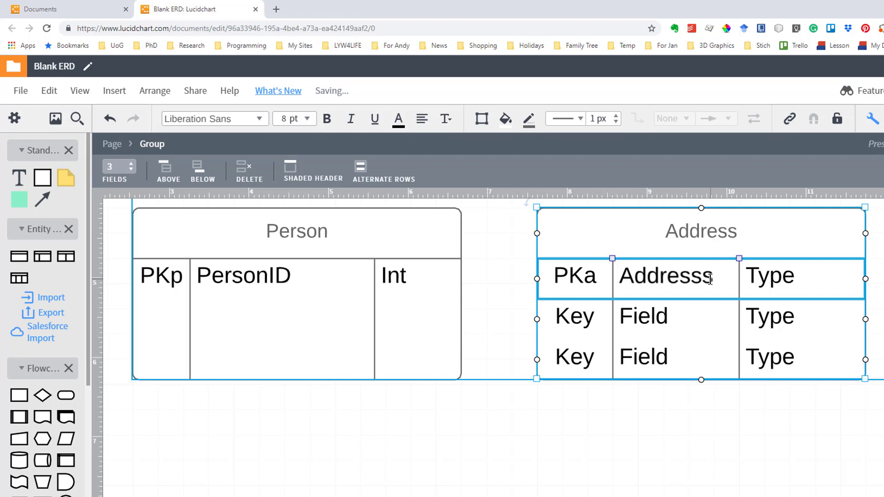
key(BackSpace)
text(ID)
key(Tab)
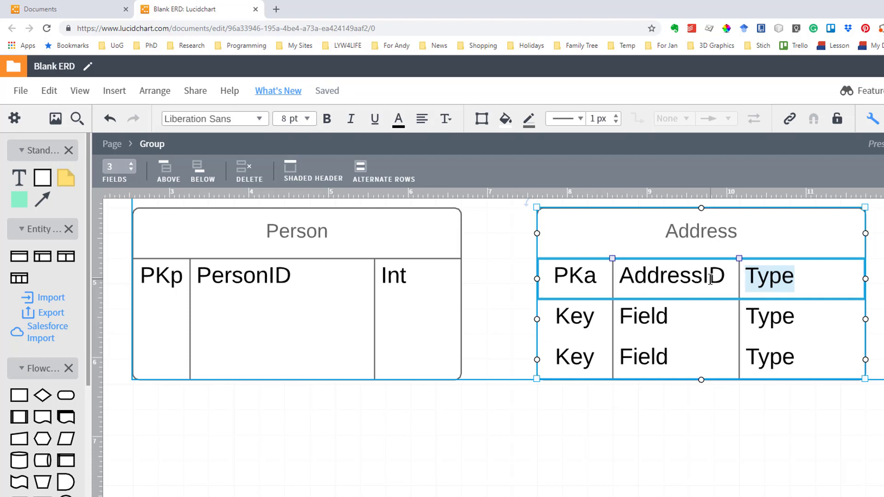
text(Int)
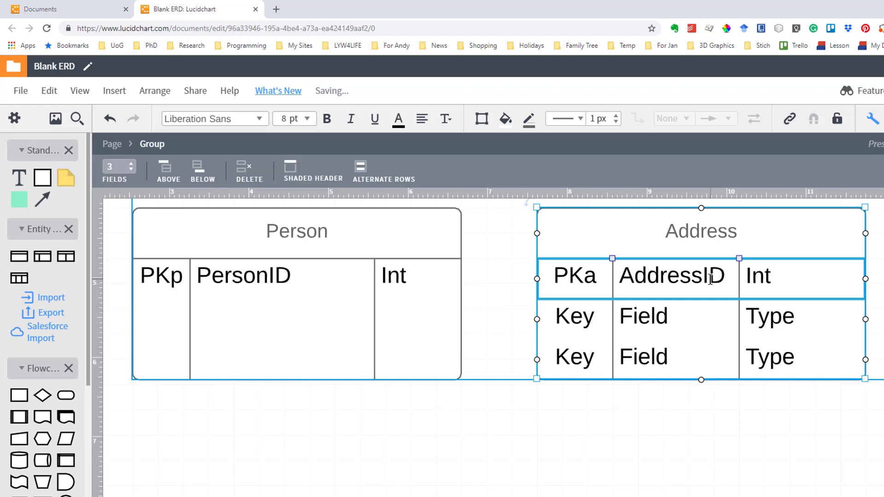
Clear the Key, Field and Type placeholders from the Address second row
key(Tab)
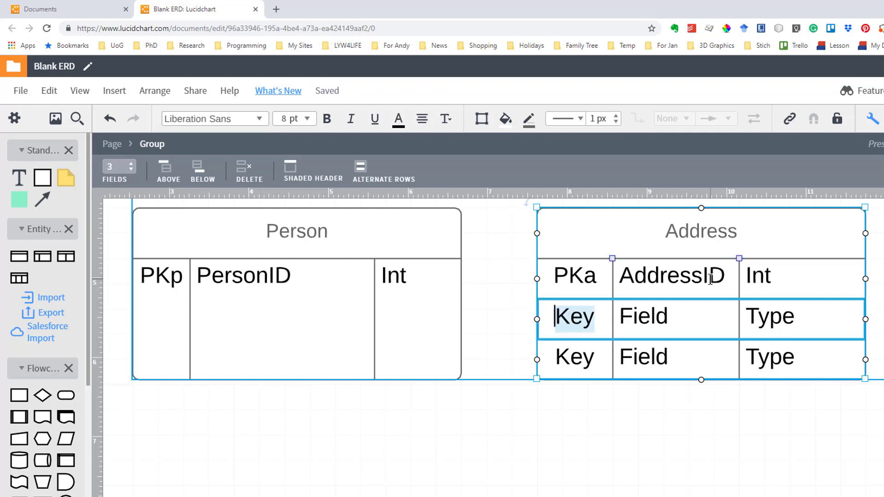
key(BackSpace)
key(Tab)
key(BackSpace)
key(Tab)
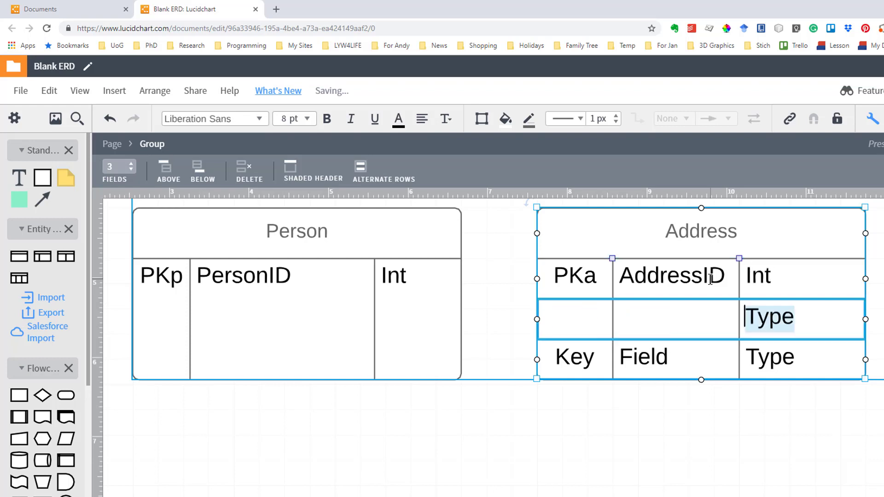
key(BackSpace)
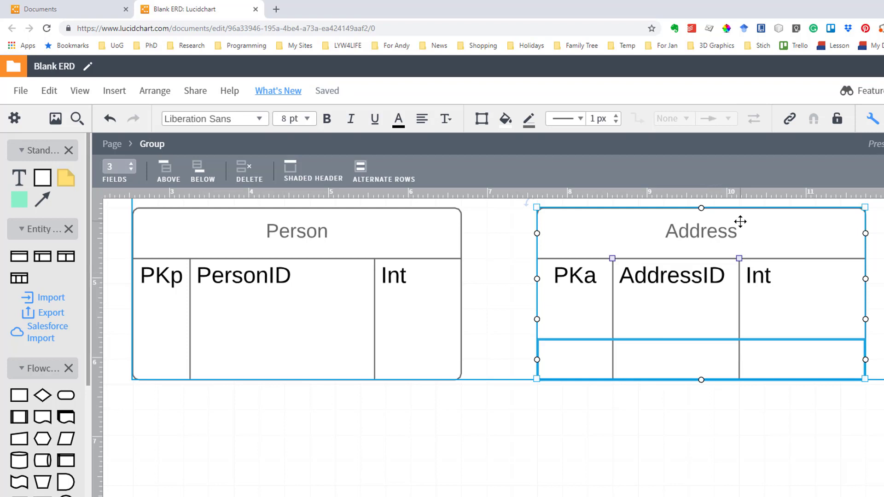
Move the Address table right and link Person's PersonID row to it with a relationship line
drag(740, 223, 791, 223)
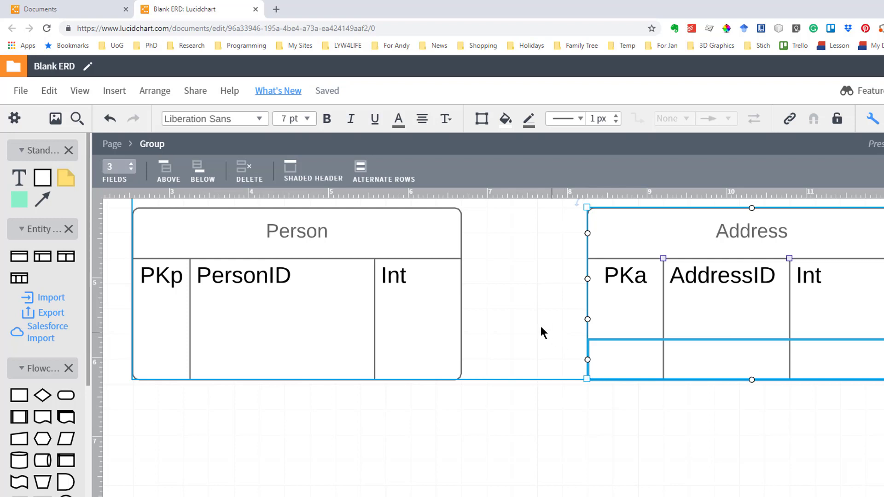
mouse_move(462, 278)
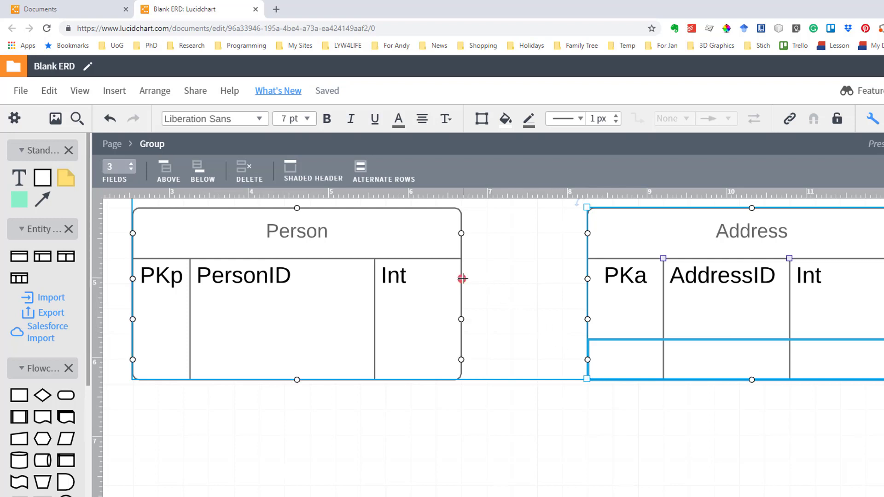
drag(462, 278, 579, 319)
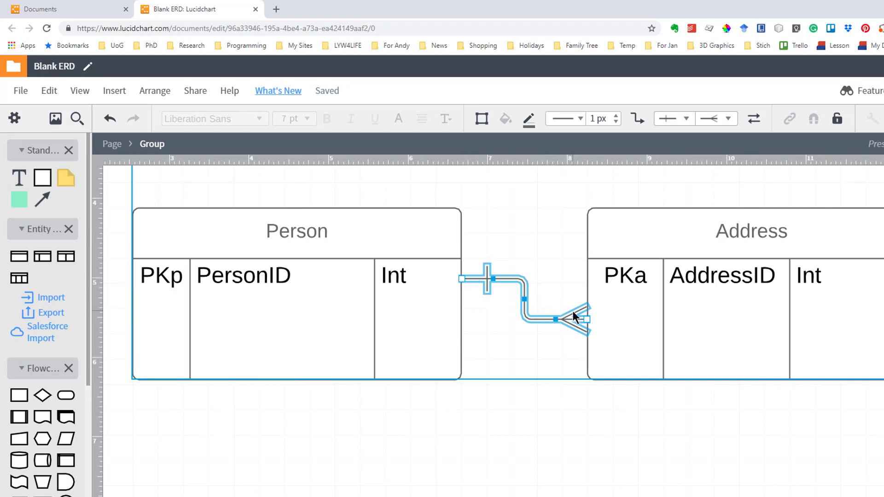
Fill Address's second row with key FK, field PersonID and type Int
double_click(617, 314)
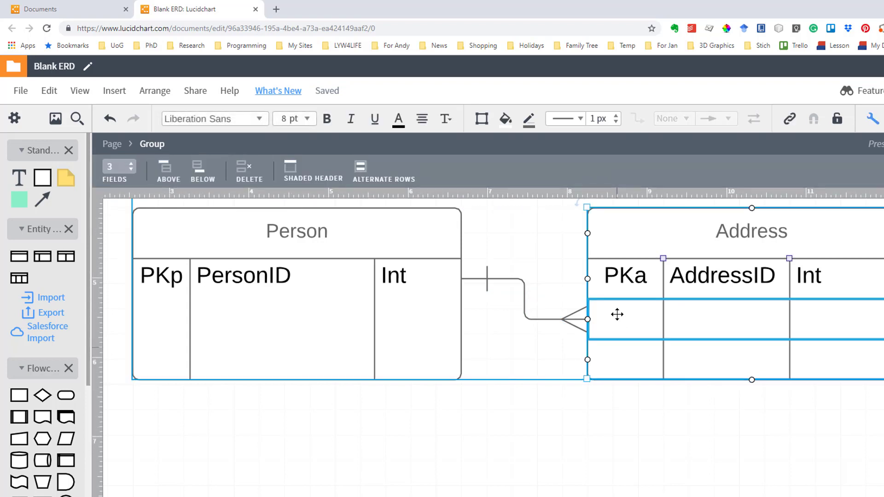
text(FK)
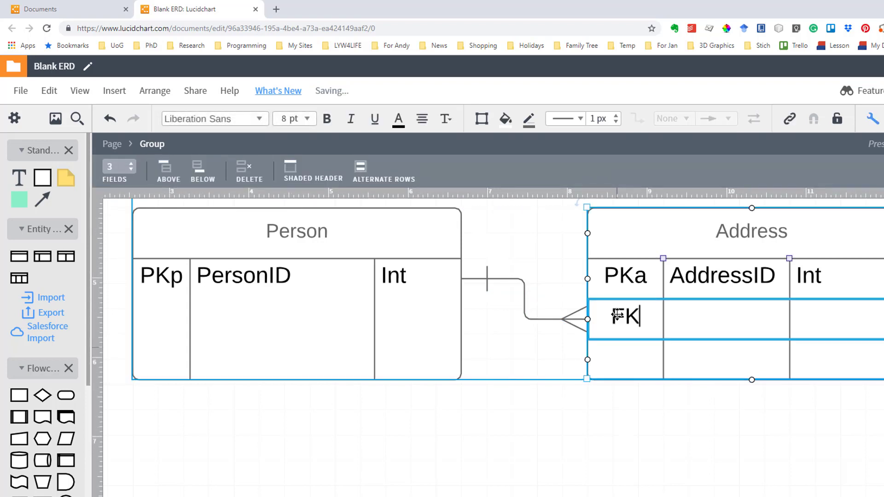
click(714, 321)
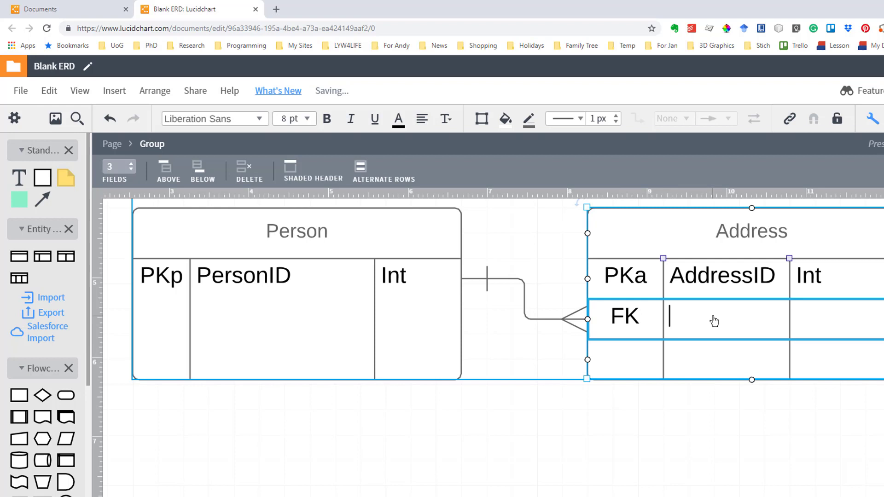
text(PersonID)
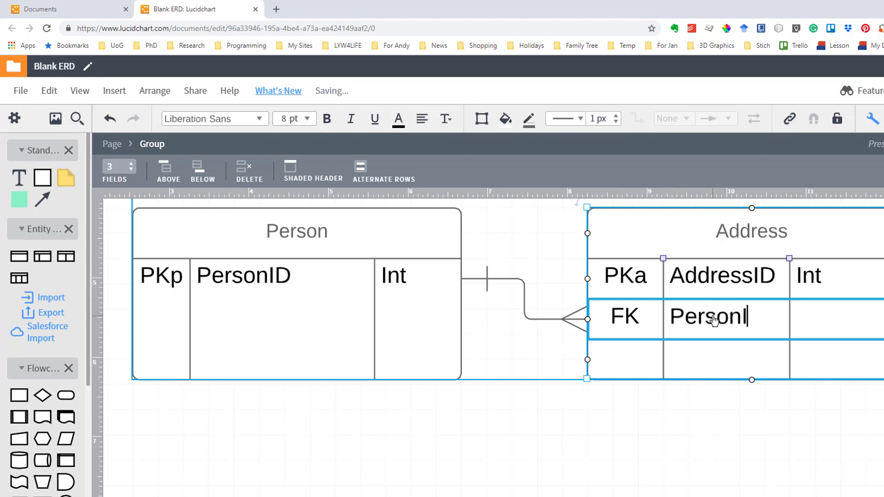
click(852, 330)
text(Int)
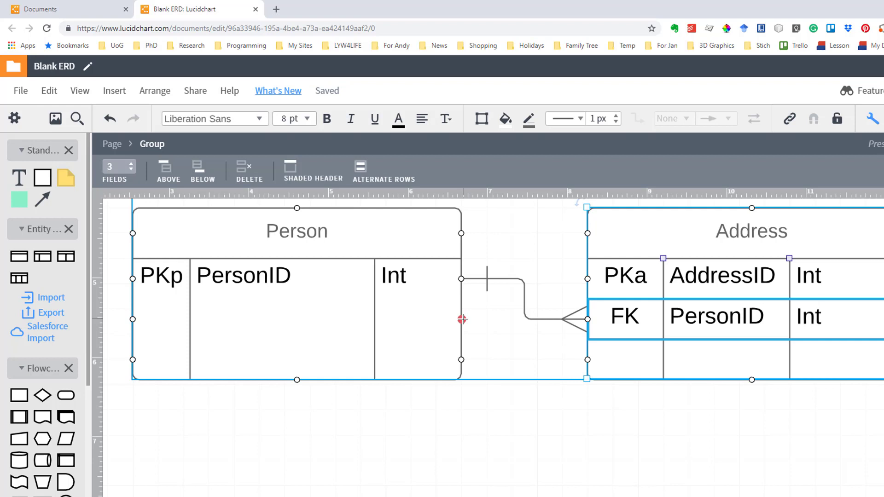
drag(462, 320, 644, 495)
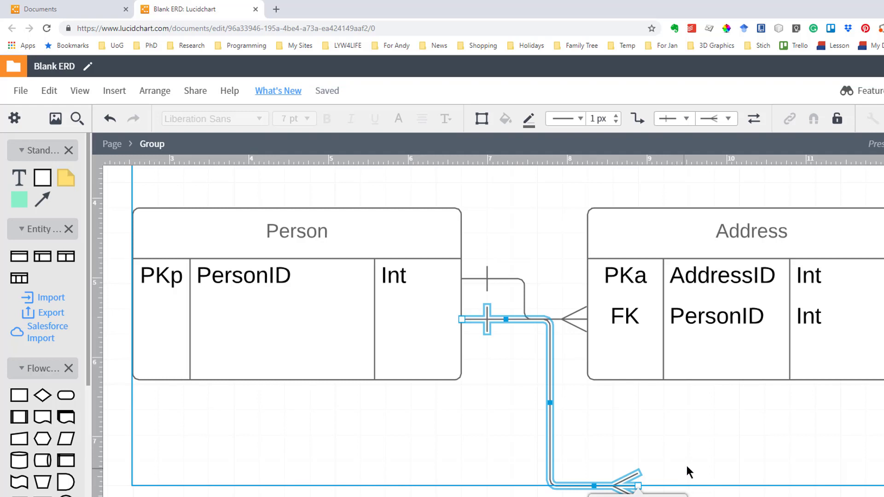
key(Escape)
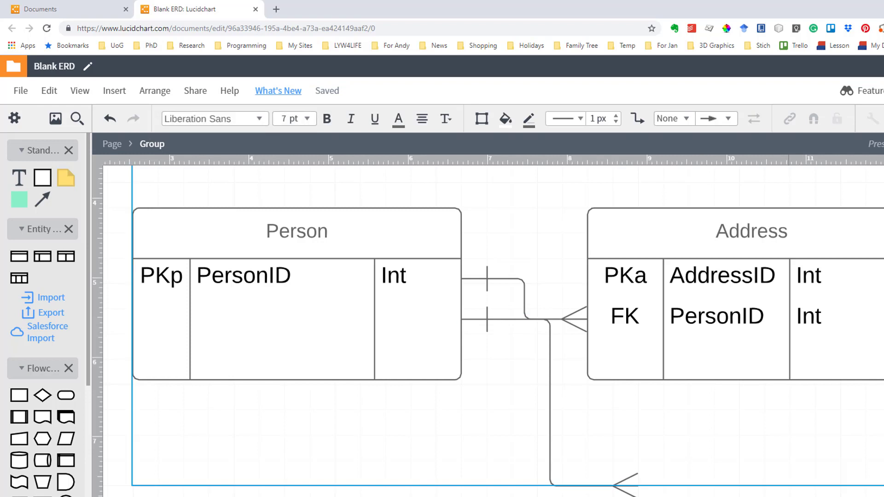
click(551, 424)
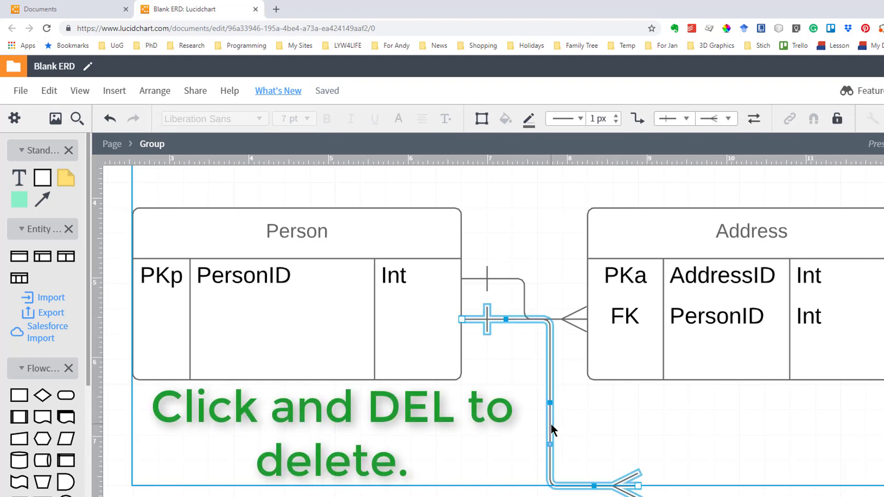
key(Delete)
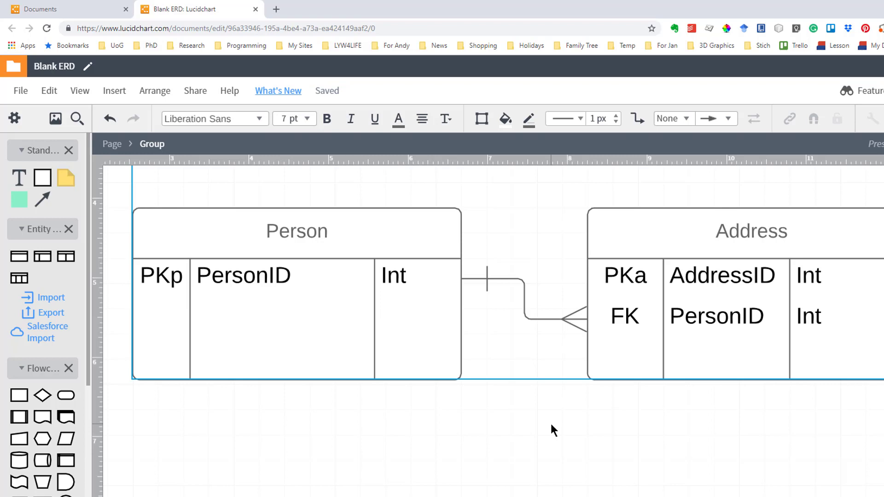
Add a Forename field of type Text to Person's second row
click(232, 313)
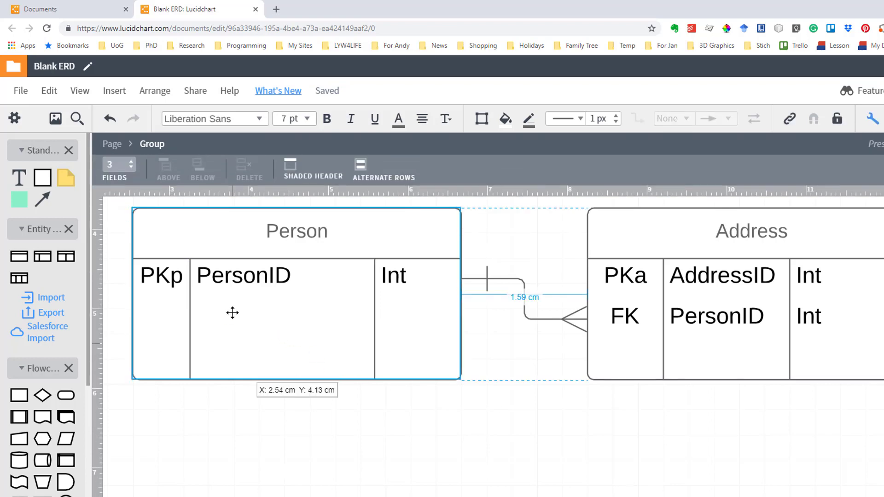
click(232, 313)
text(F)
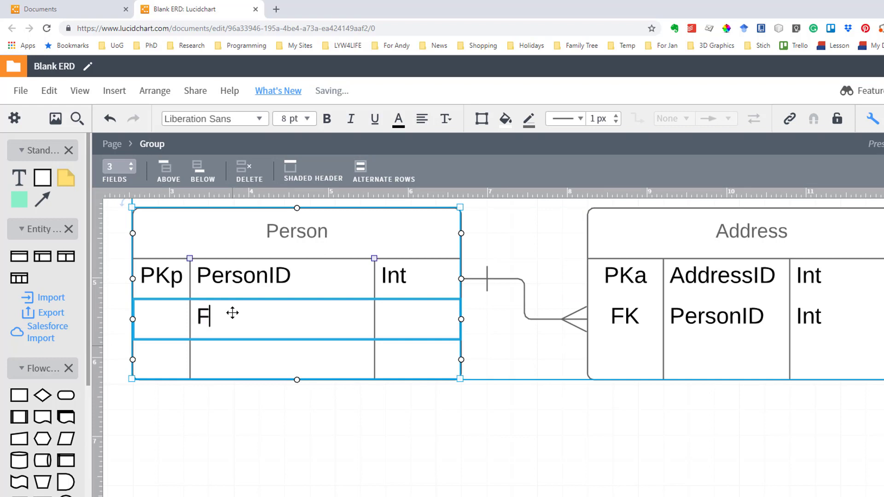
text(orename)
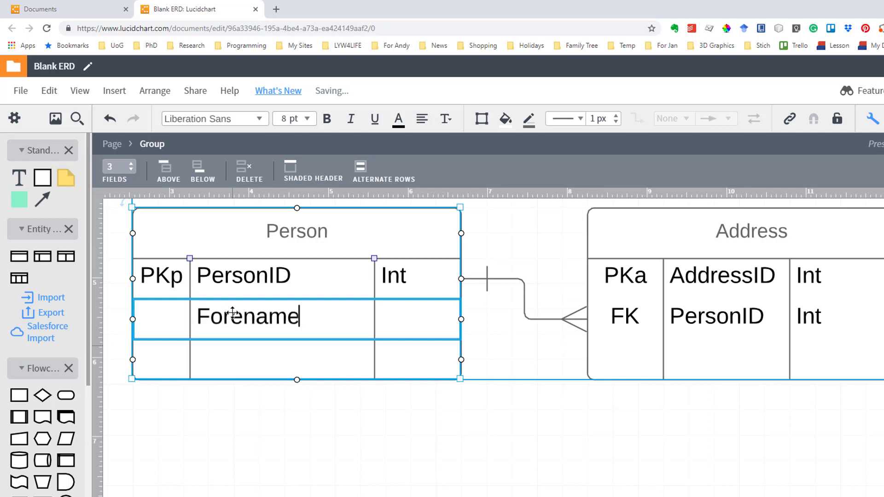
key(Tab)
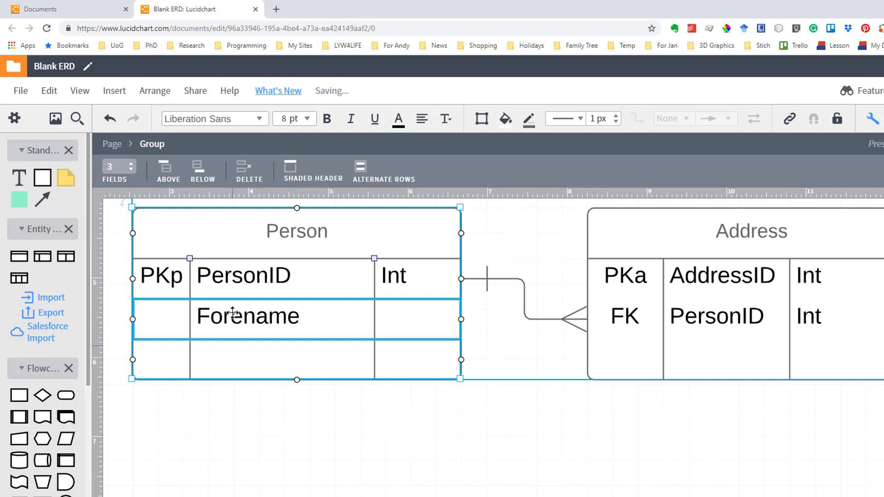
text(Text)
Add a Surname field of type Varchar(50) and widen Person's type column to fit
click(212, 355)
text(Surname)
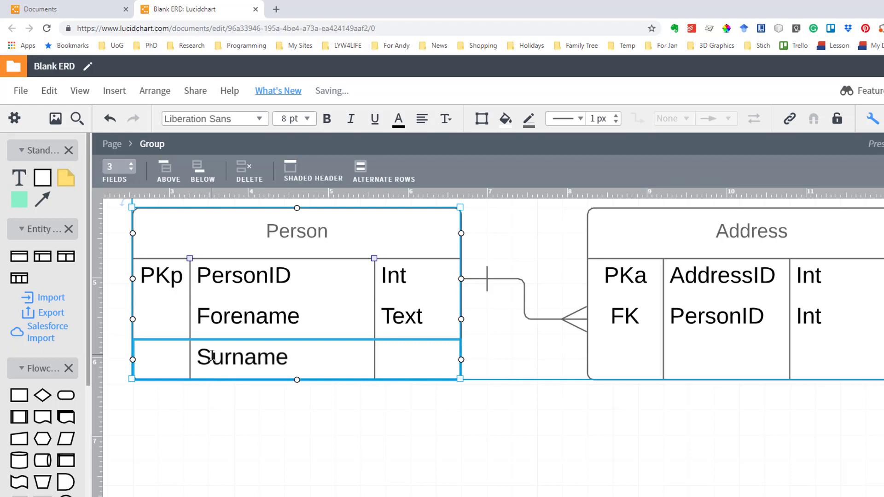
key(Tab)
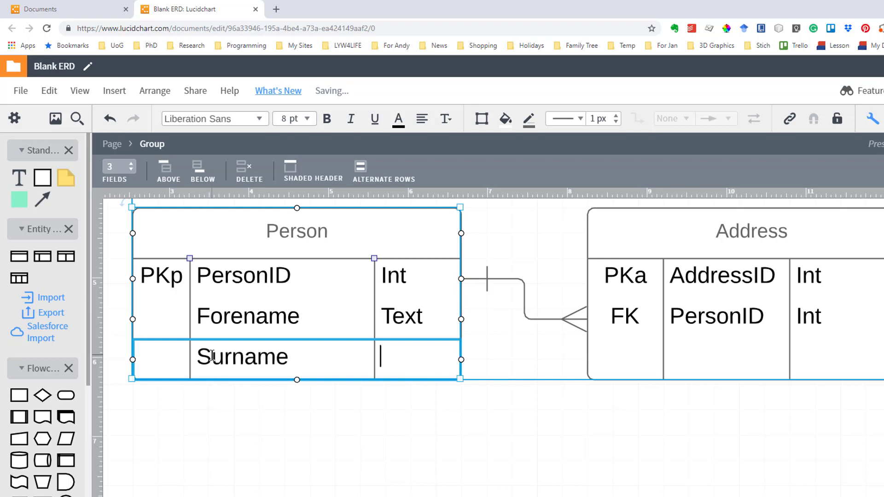
text(Varchar()
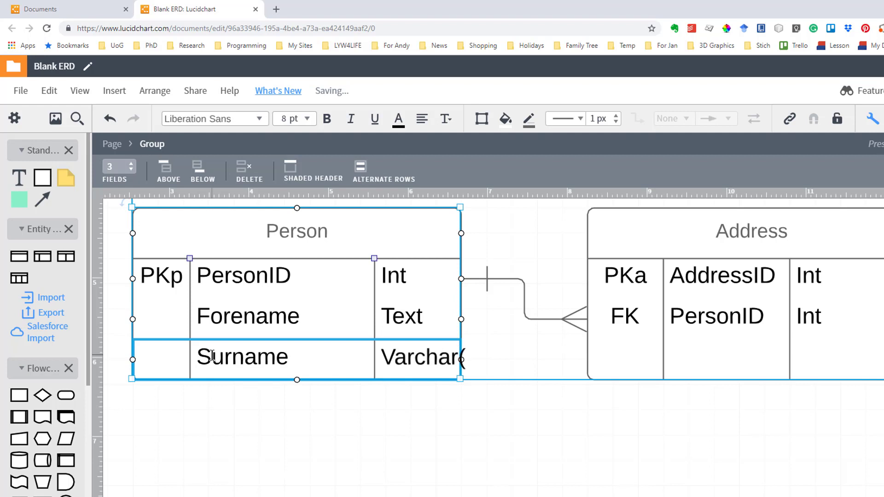
text(50))
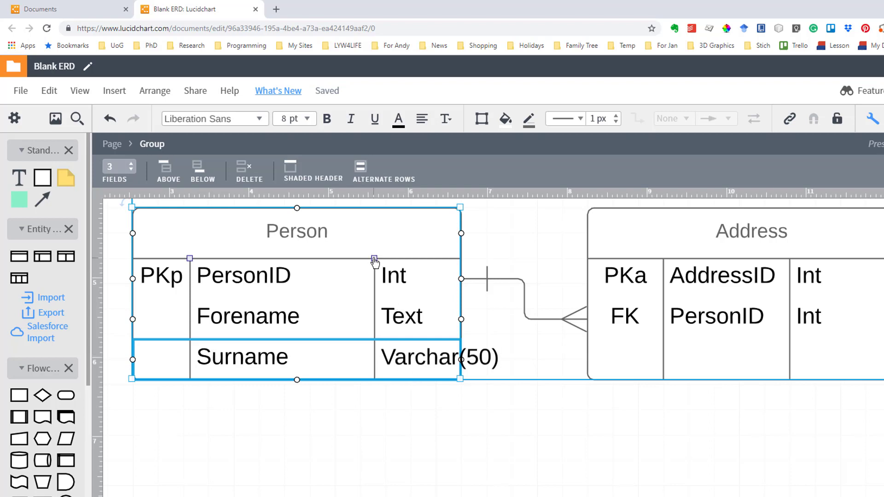
drag(375, 262, 330, 264)
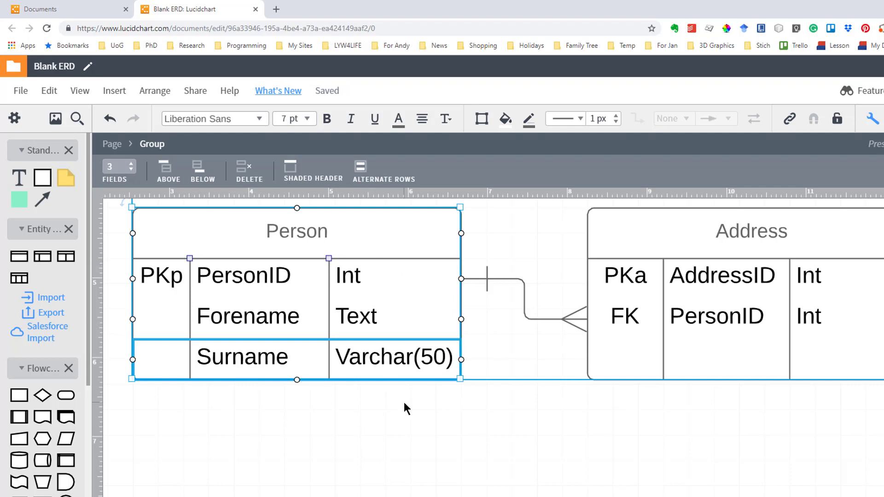
Add a Line1 field of type Varchar(100) to Address and widen the table to fit
click(692, 351)
click(692, 351)
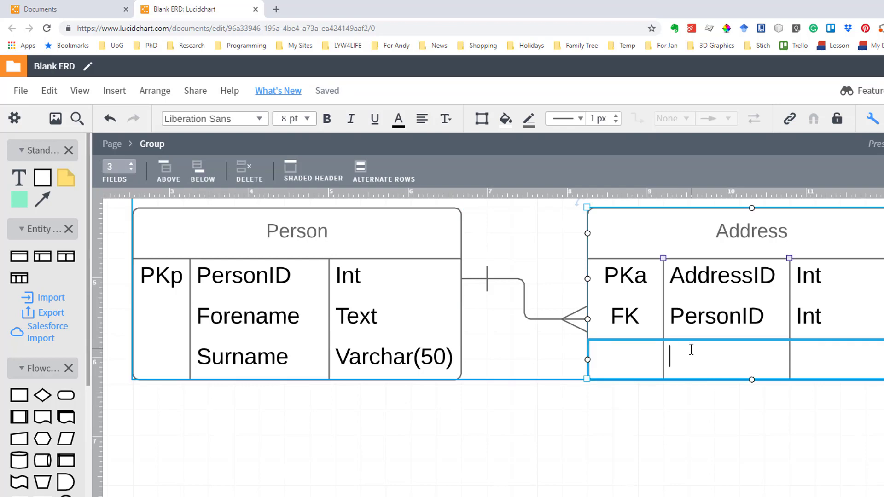
text(Line)
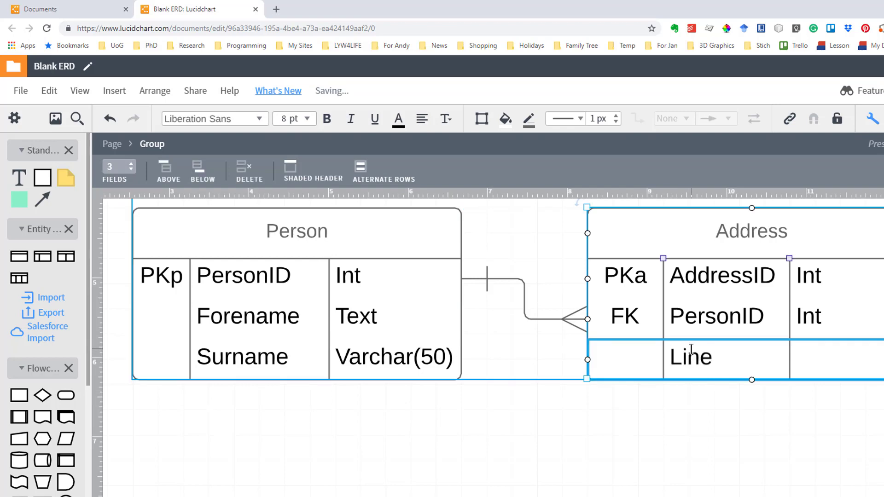
text(1)
key(Tab)
text(Varch)
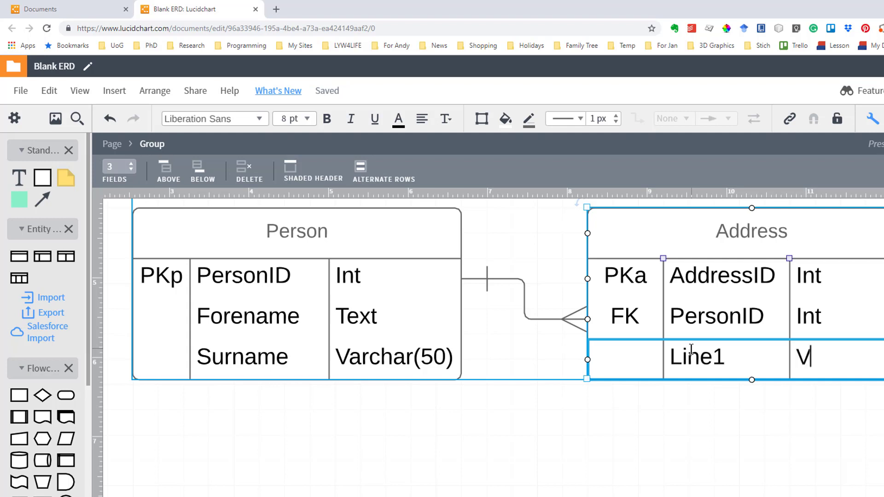
text(ar()
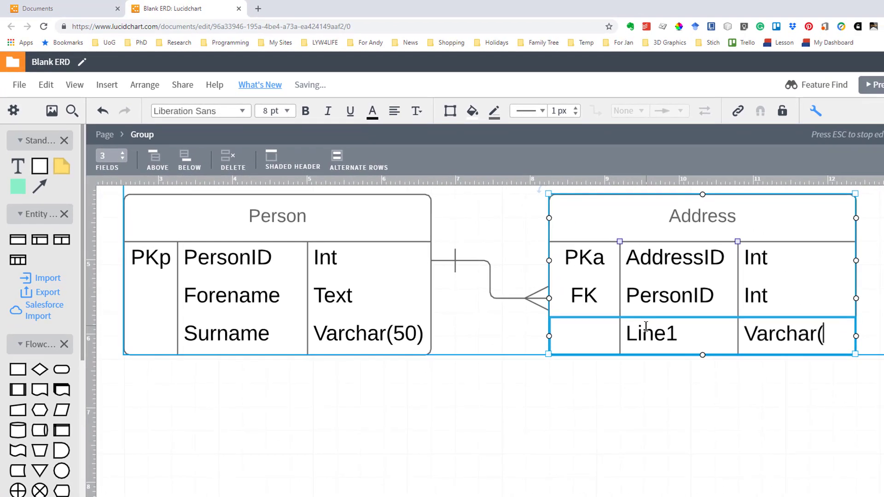
text(100))
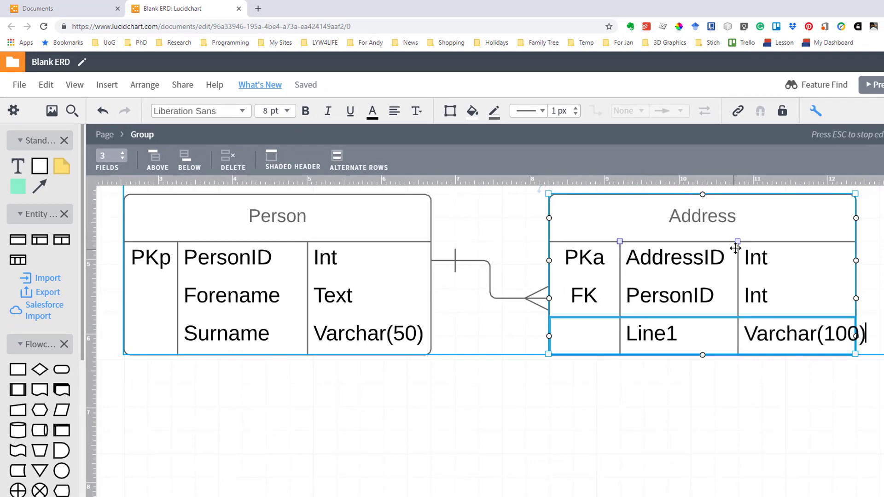
drag(737, 242, 726, 247)
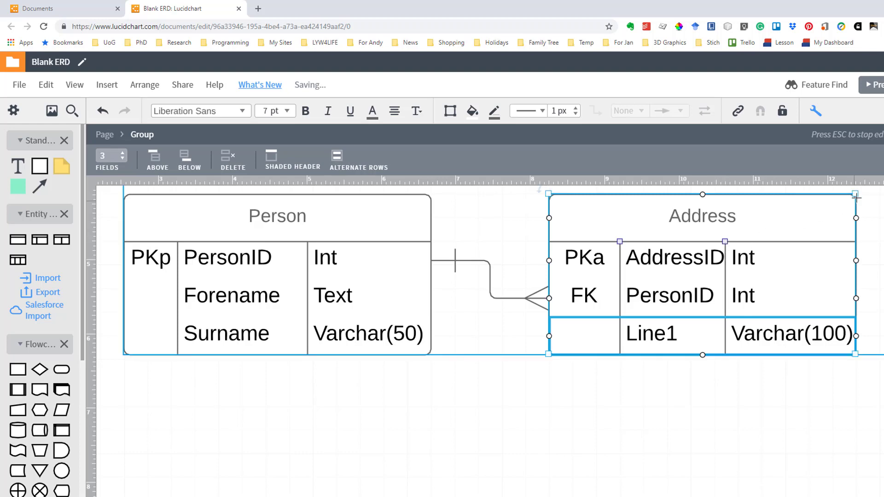
drag(855, 194, 874, 195)
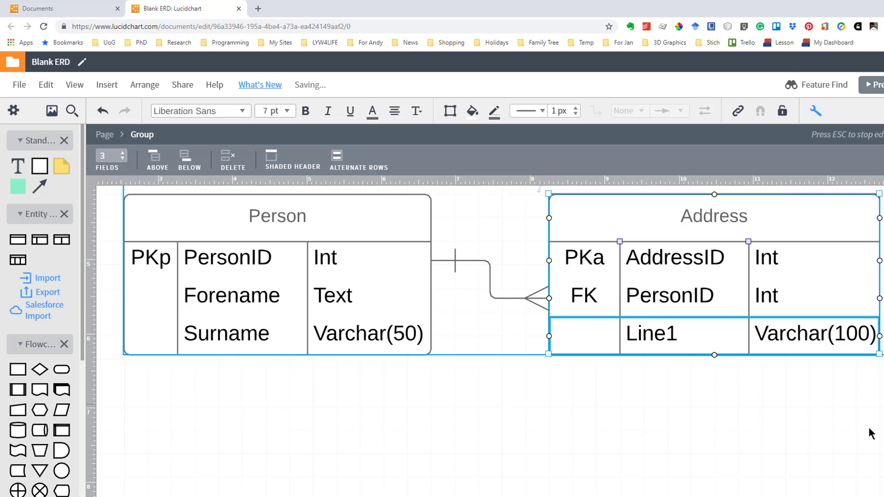
Raise the Address table to five field rows and clear the new rows' placeholder text
click(123, 154)
click(123, 154)
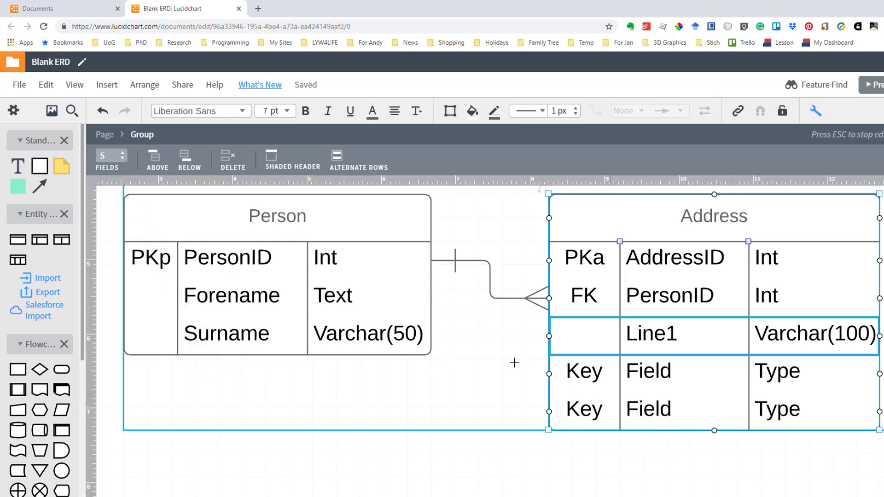
shift+click(145, 198)
double_click(572, 369)
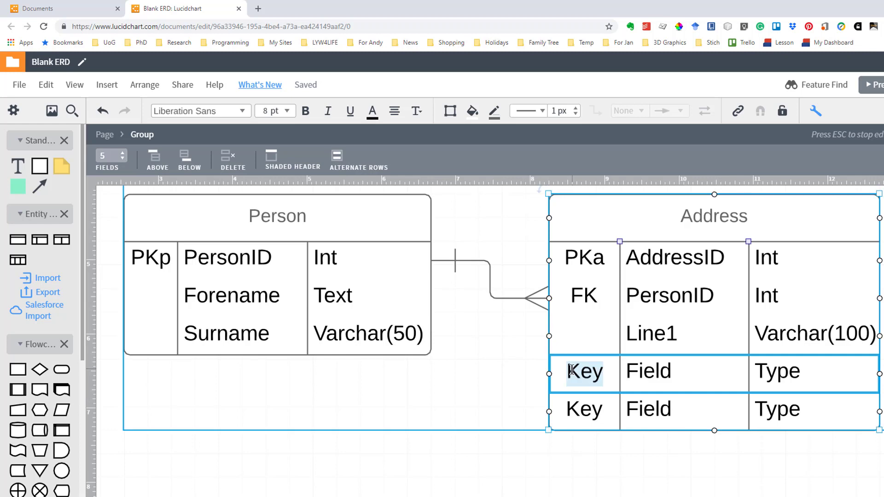
key(Delete)
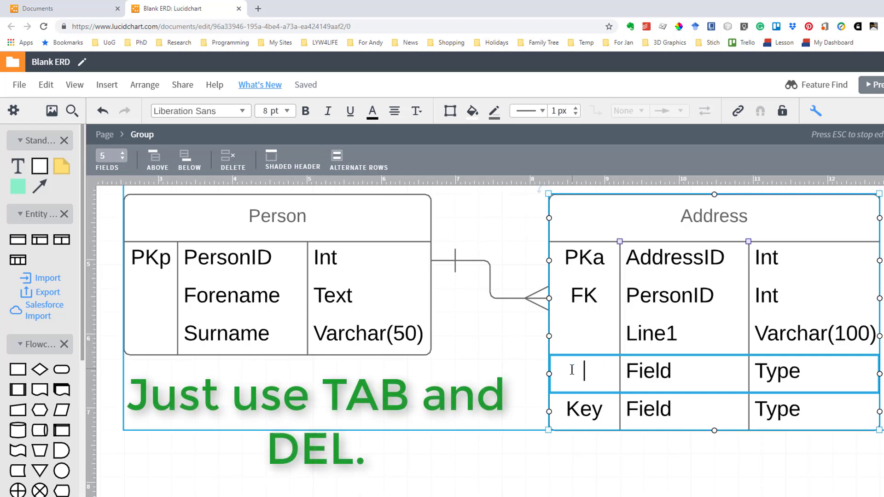
key(Tab)
key(Delete)
key(Tab)
key(Delete)
key(Tab)
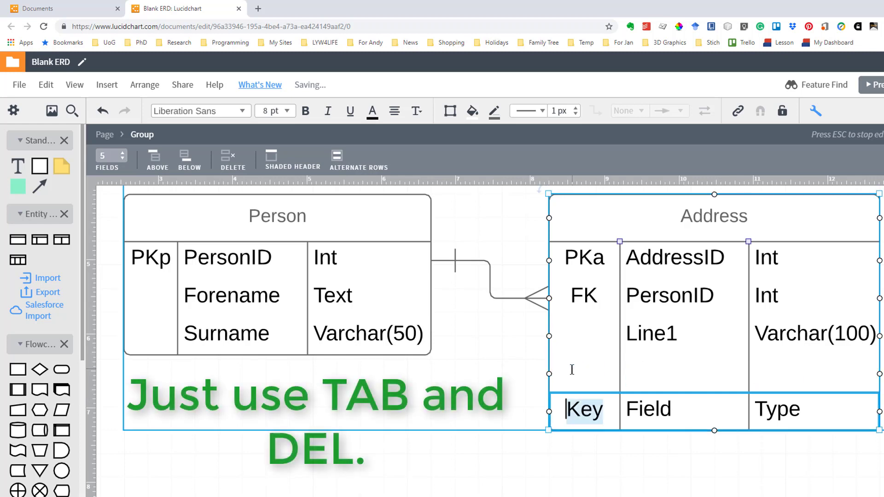
key(Delete)
key(Tab)
key(Delete)
key(Tab)
key(Delete)
Name the two new rows Line2 and Line3, each of type Varchar(100)
click(649, 362)
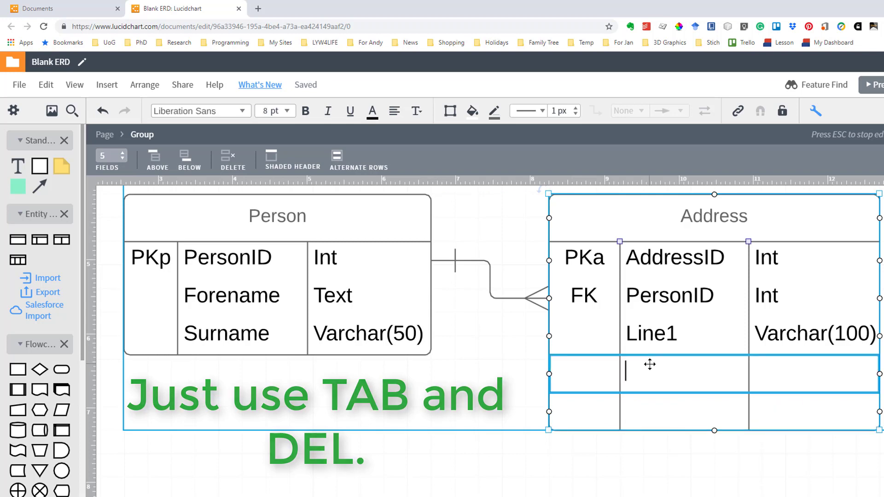
text(Lin)
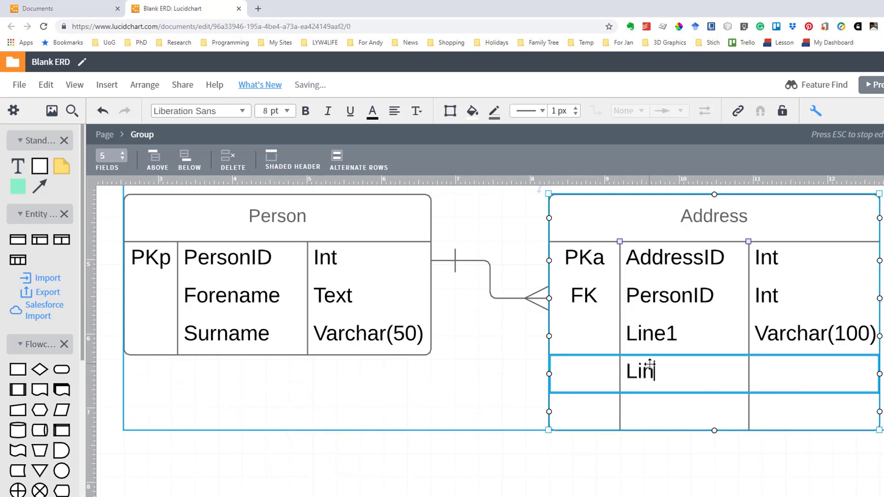
text(e2)
key(Tab)
text(Var)
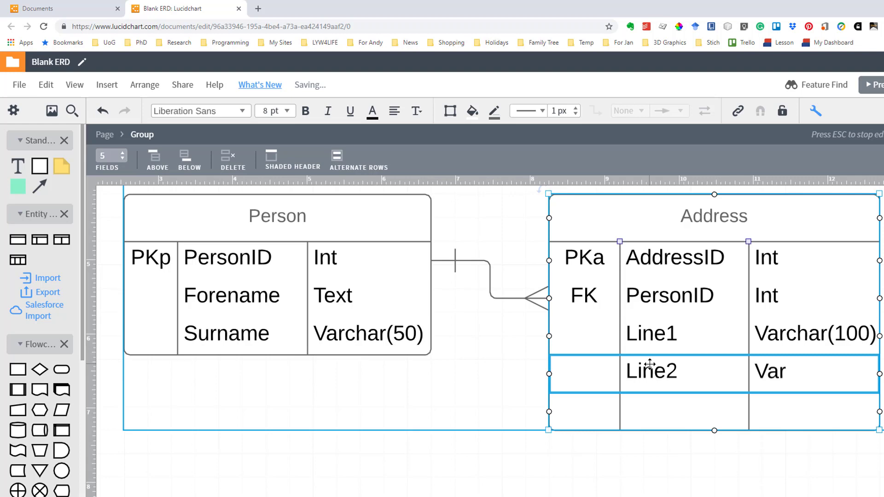
text(char(100))
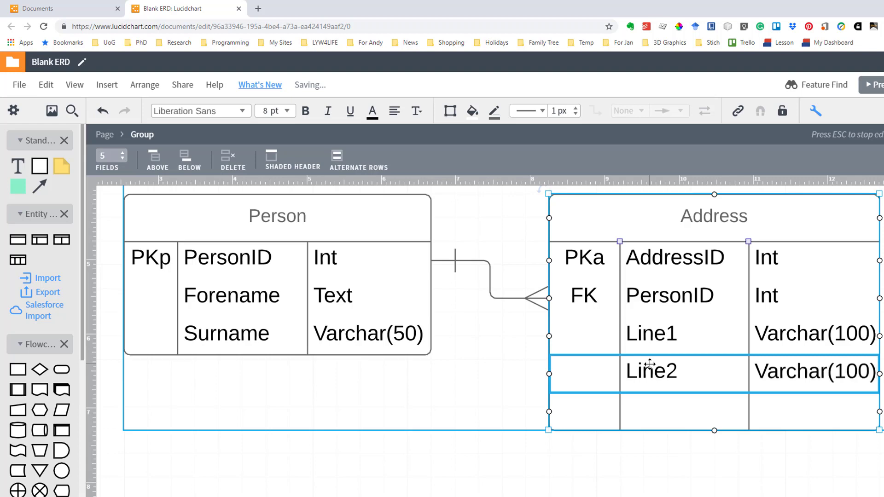
key(Tab)
key(Tab)
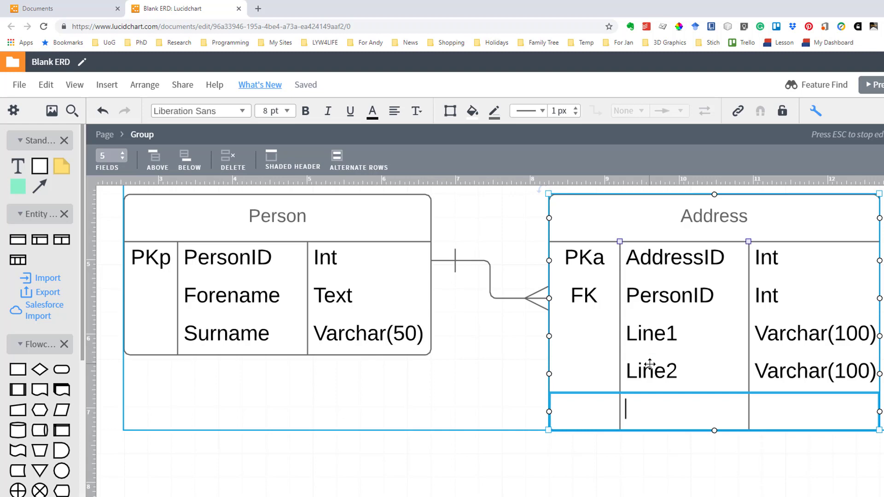
text(Line3)
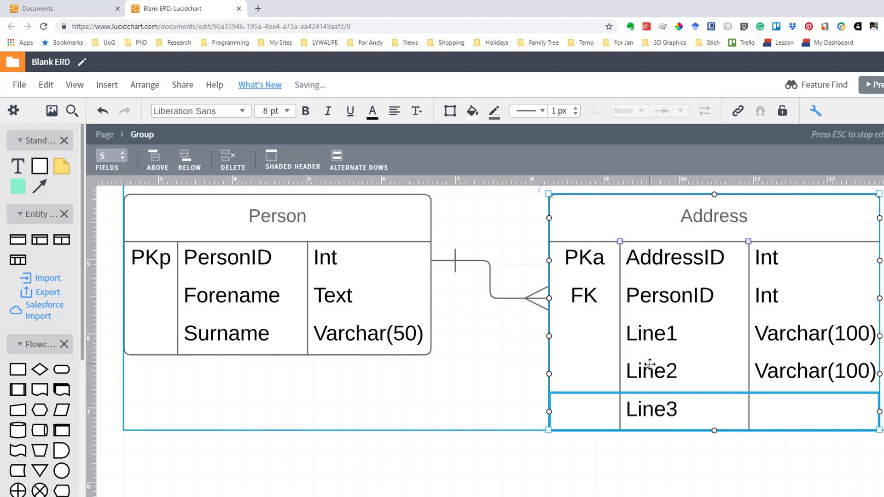
key(Tab)
text(Varc)
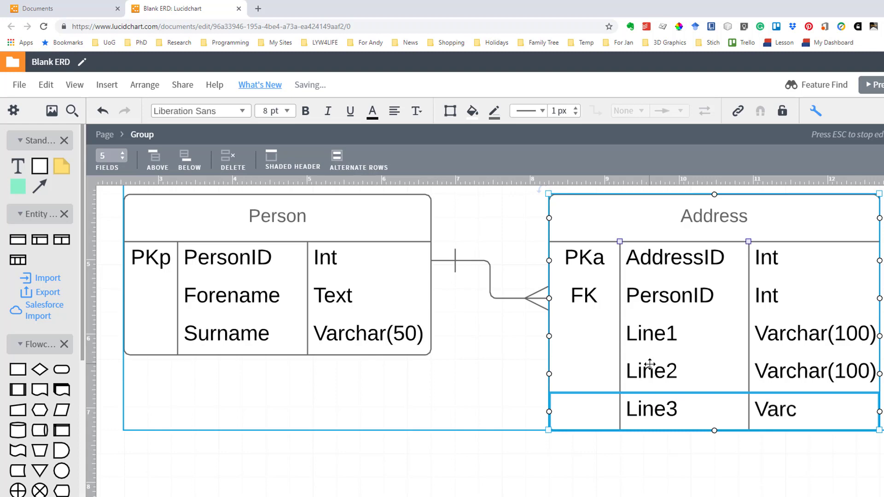
text(har(100)
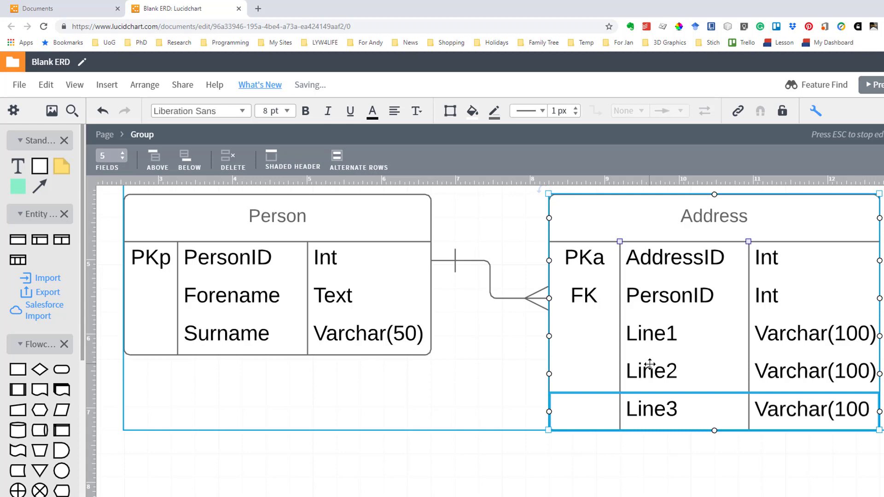
text())
Turn on Shaded Header and Alternate Rows for the Address table
click(500, 229)
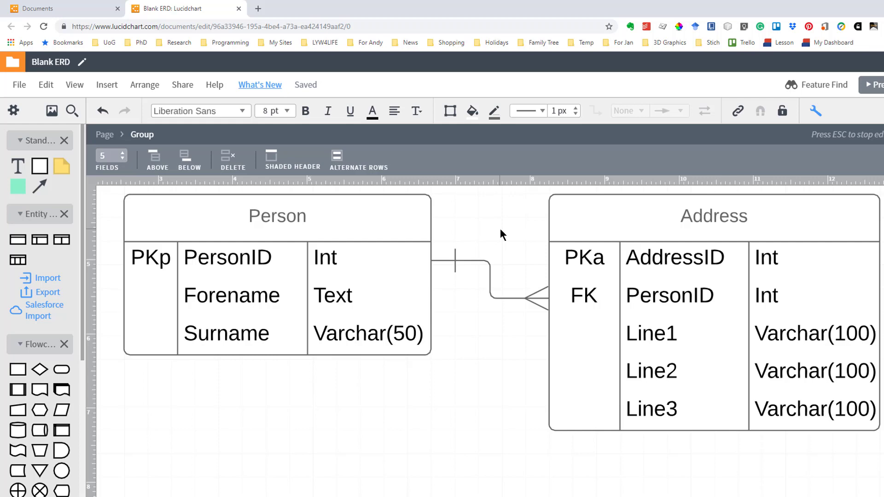
click(612, 221)
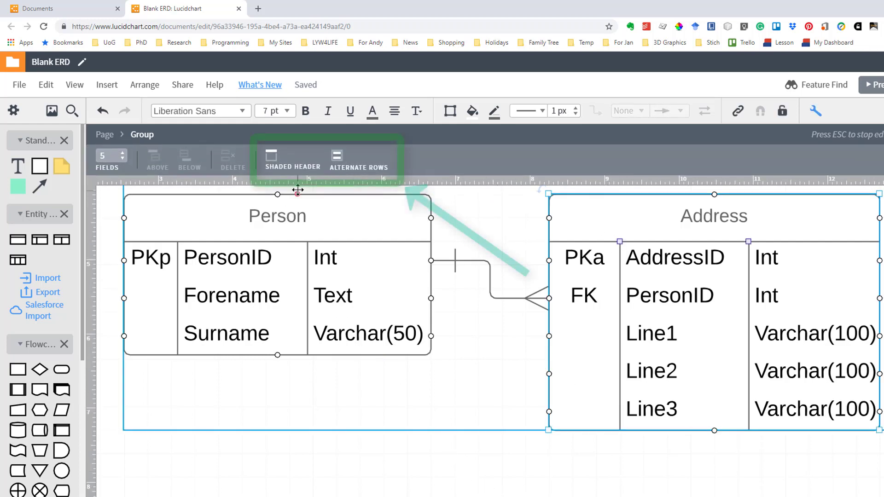
click(272, 160)
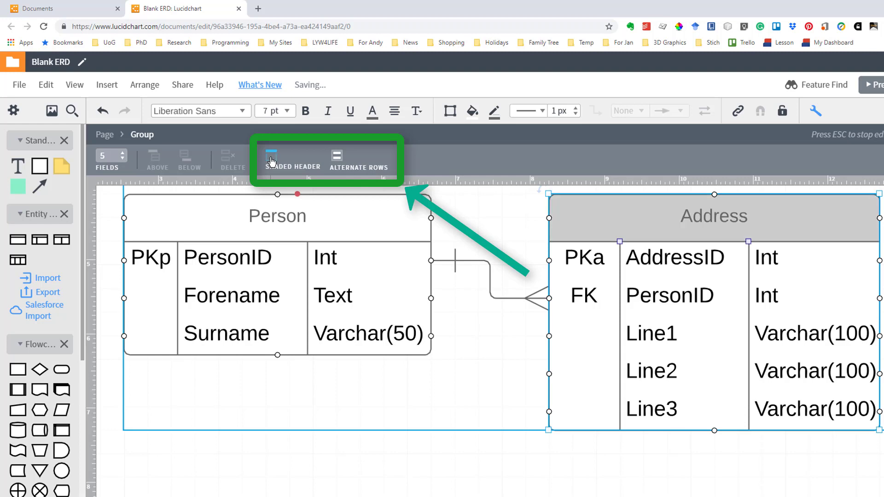
click(336, 159)
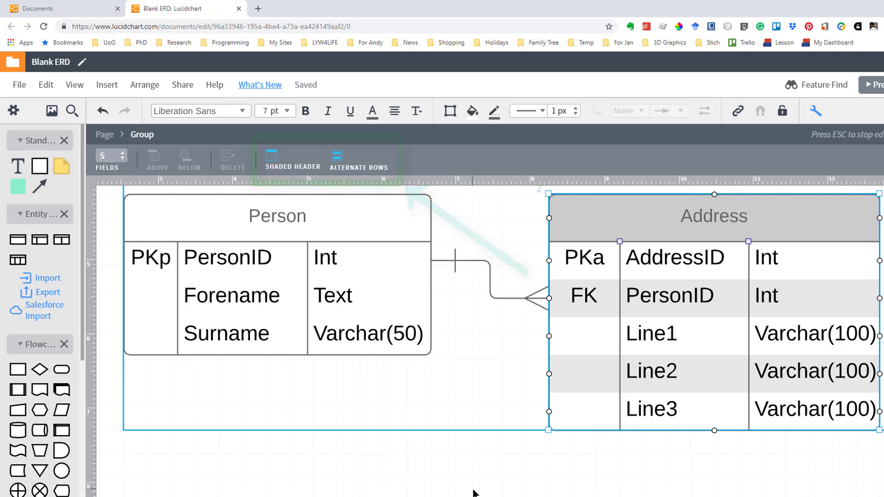
Make the Address title text bold and black
double_click(707, 216)
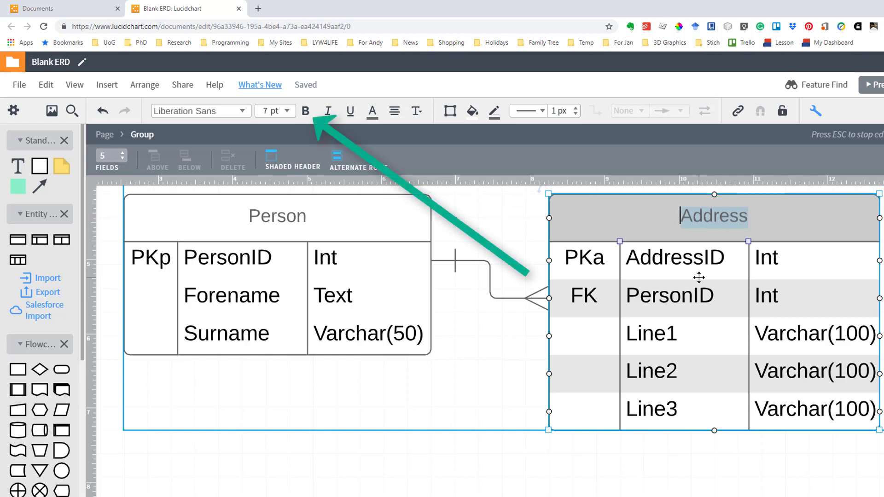
click(306, 113)
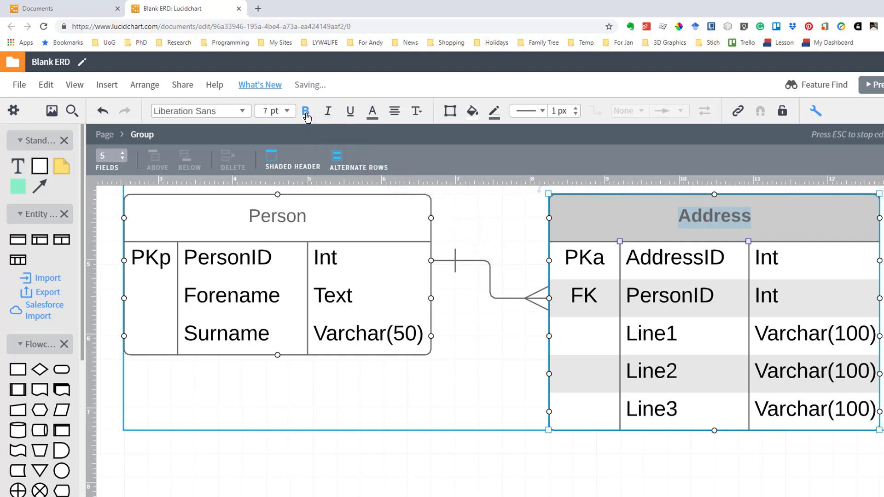
click(373, 112)
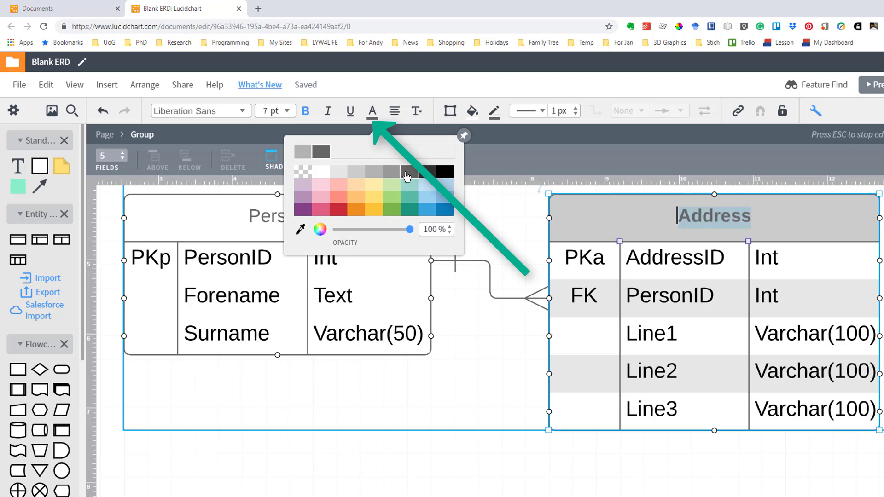
click(441, 174)
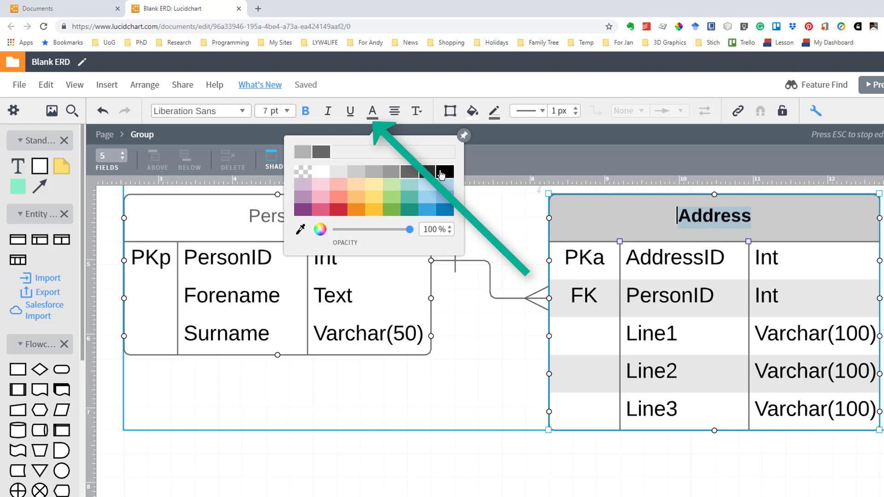
click(441, 174)
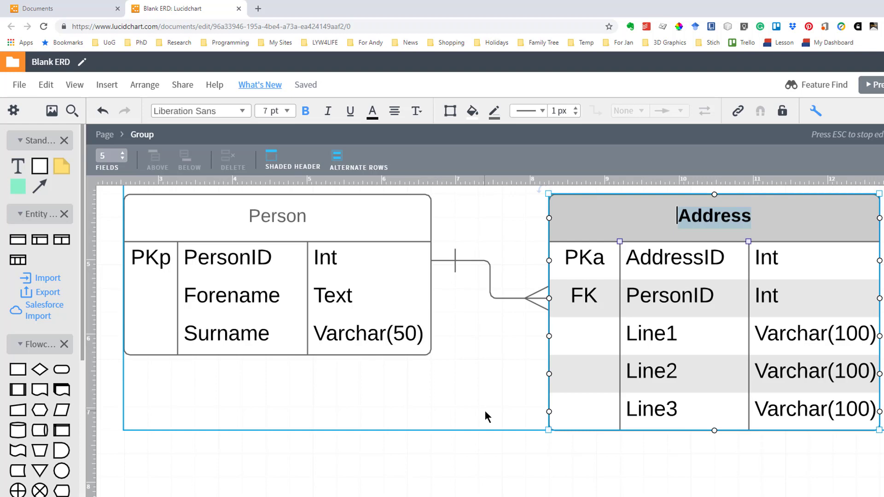
click(501, 298)
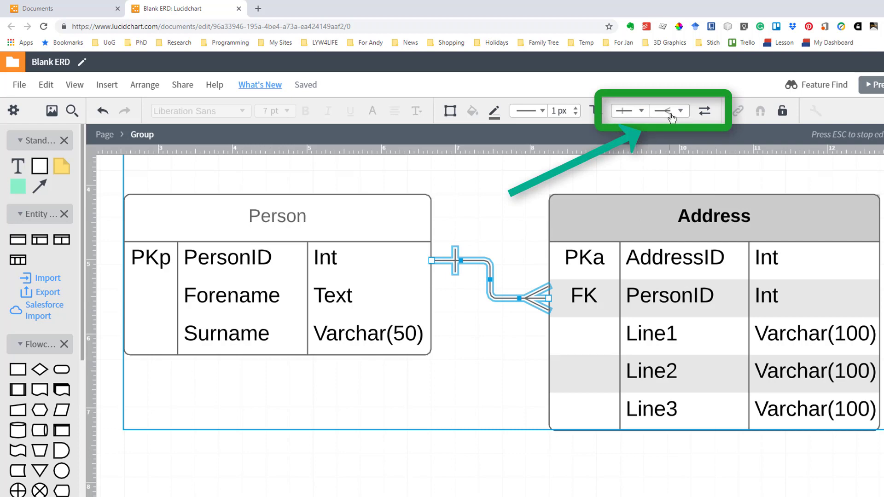
click(704, 112)
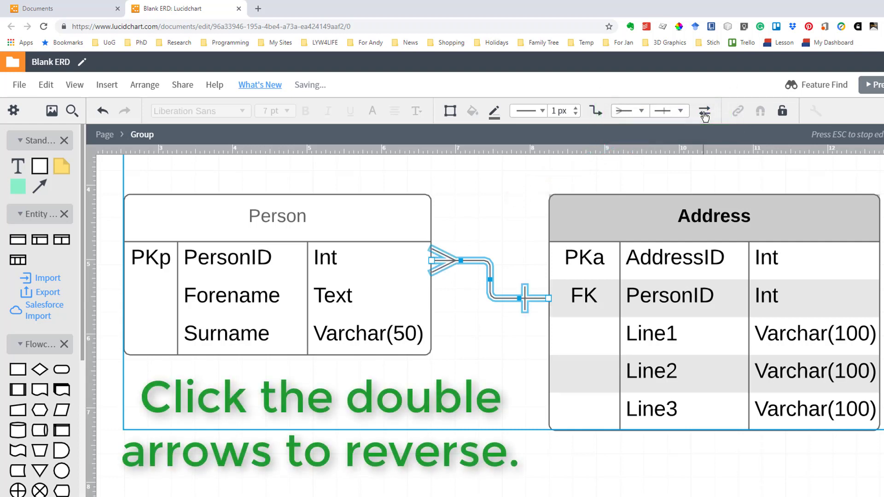
click(704, 113)
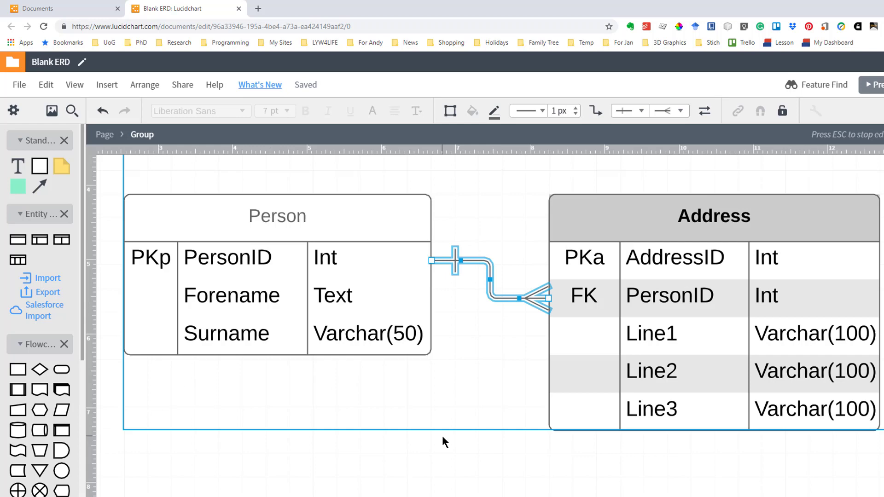
Change the link's left (Person) endpoint to a crow's-foot ending
click(641, 112)
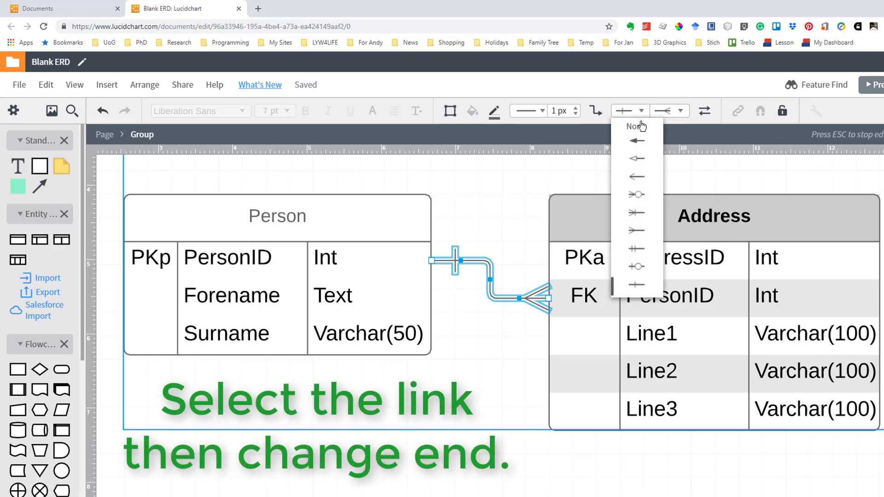
click(632, 229)
click(466, 366)
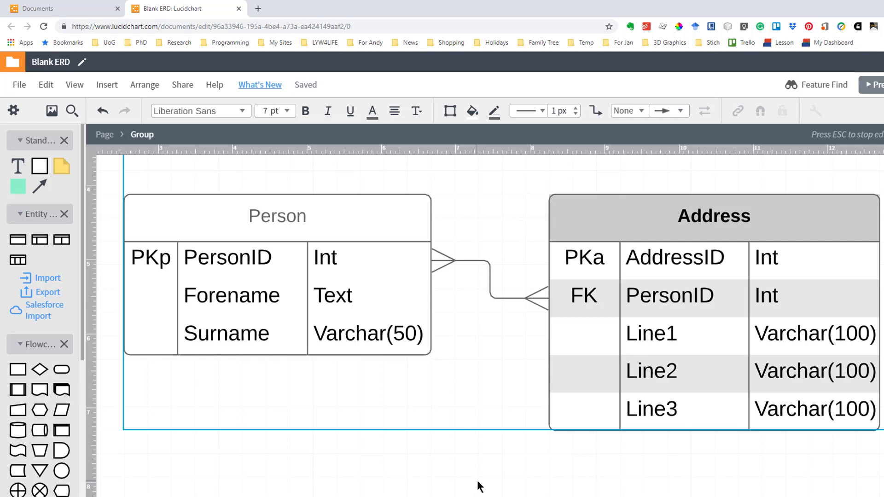
Move the Address table up and right so the Person–Address link runs straight
click(708, 216)
drag(708, 216, 736, 189)
click(526, 448)
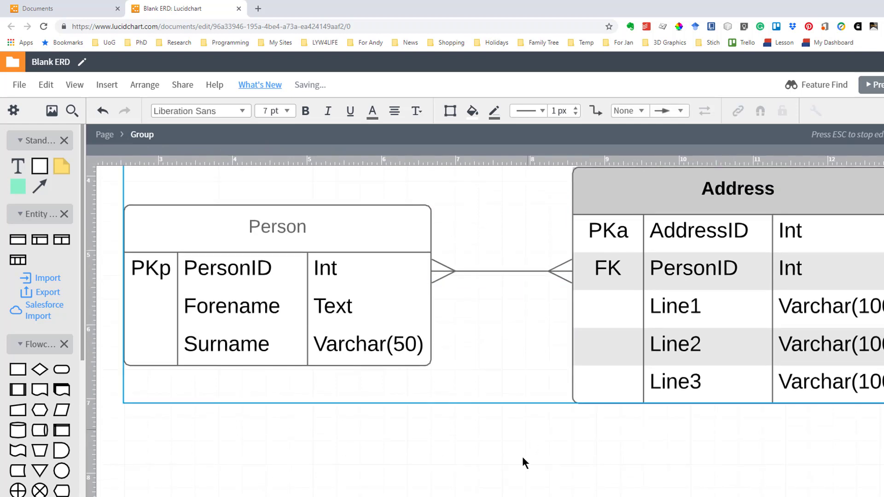